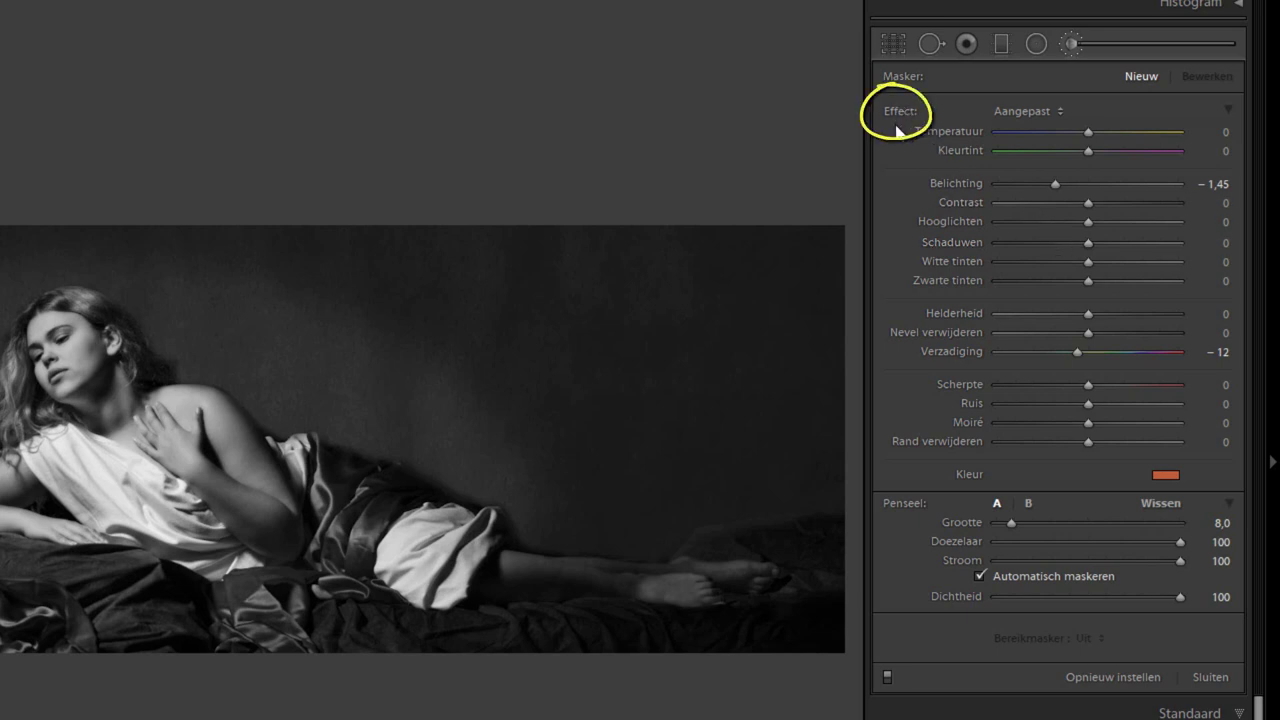
# Step: Reset all adjustment brush effect settings and set the brush colour to blue with hue 237 and saturation 72
pyautogui.press('alt')
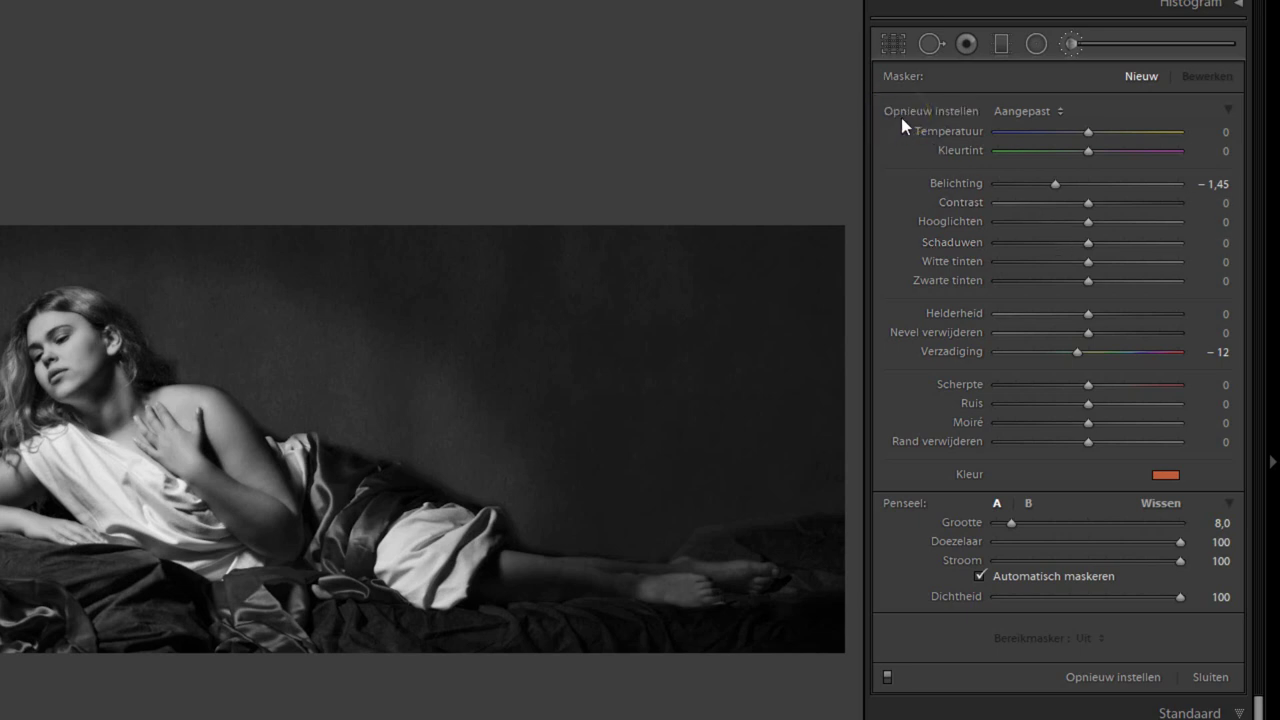
pyautogui.keyDown('alt'); pyautogui.click(905, 107); pyautogui.keyUp('alt')
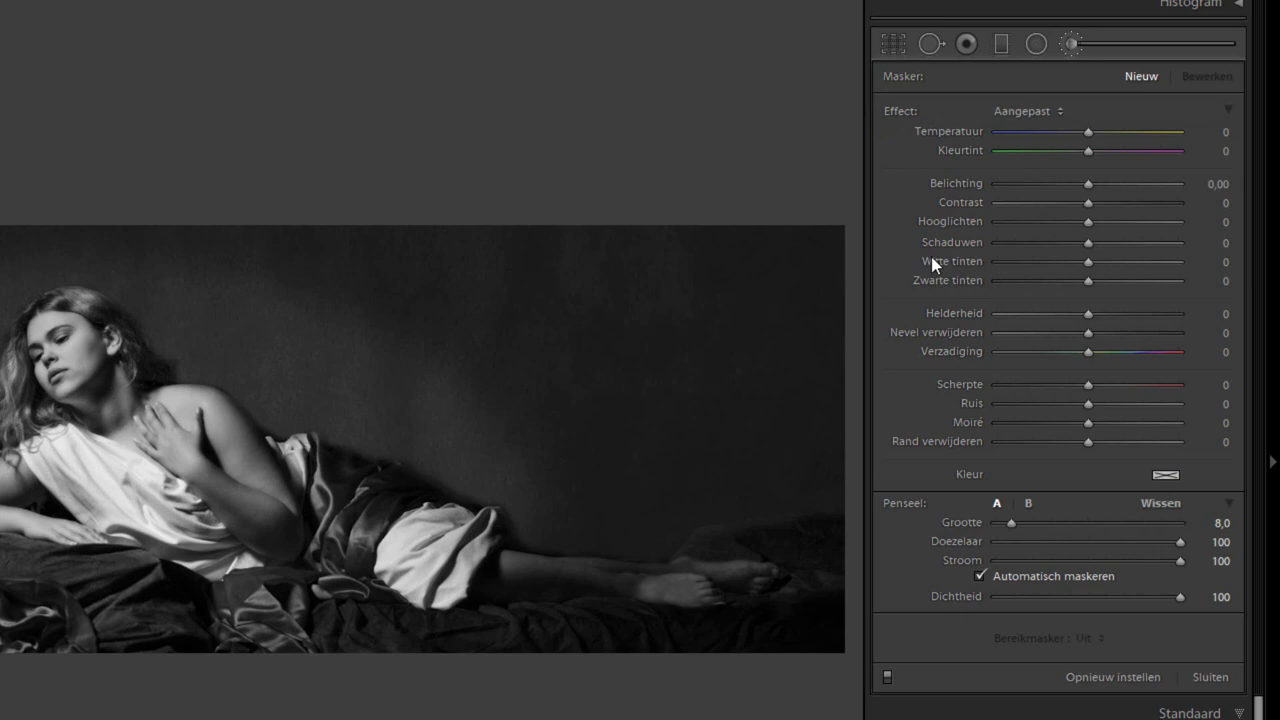
pyautogui.click(1168, 477)
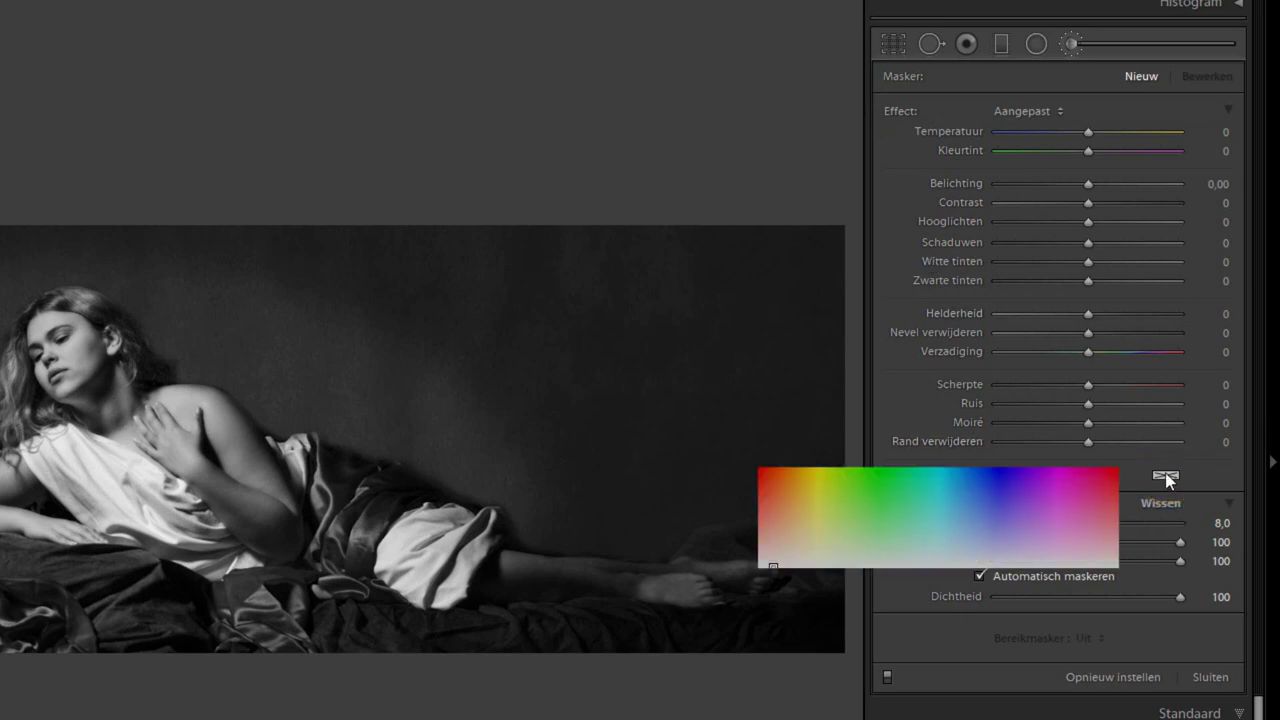
pyautogui.click(995, 495)
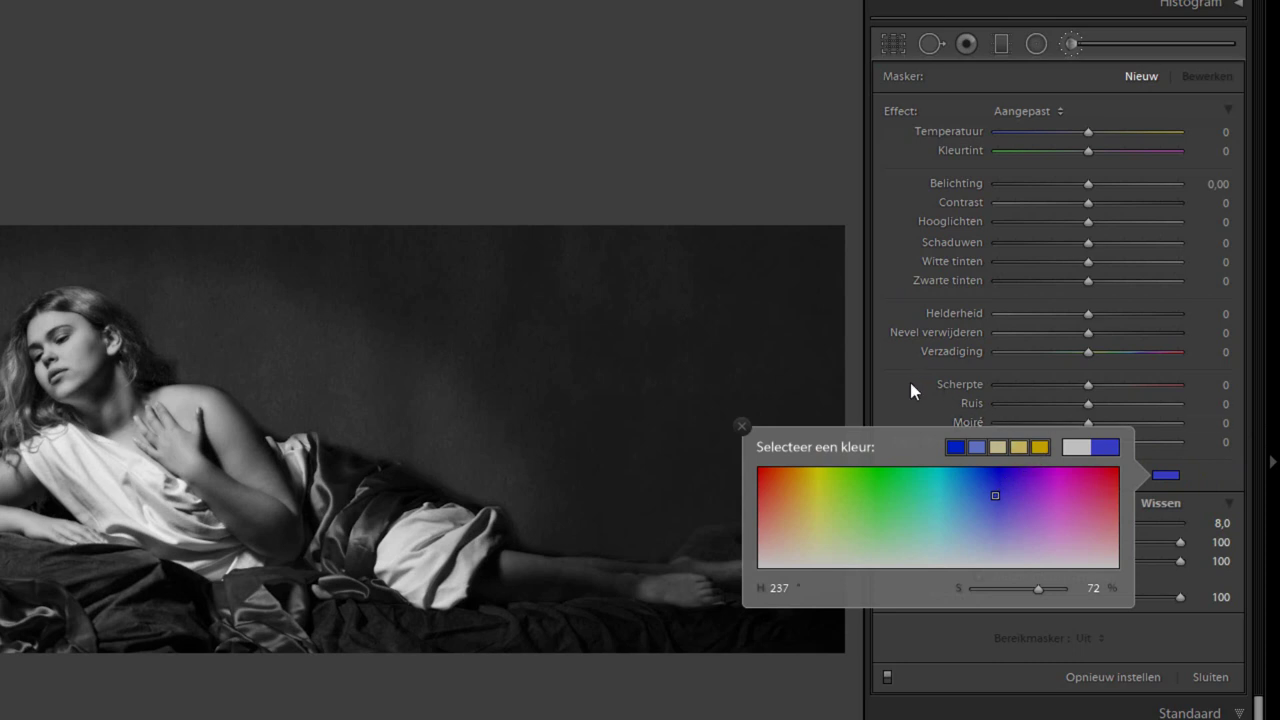
pyautogui.click(741, 427)
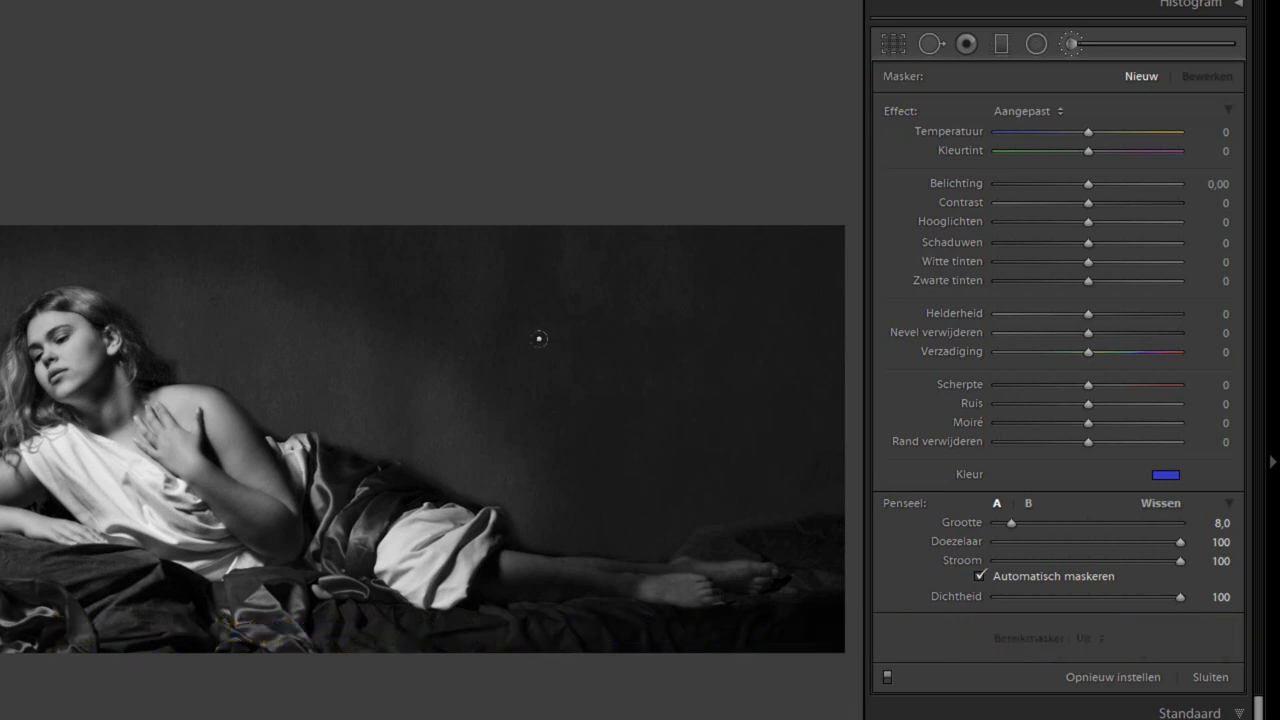
# Step: Set the brush feather to 0 and paint the blue tint roughly over the backdrop around the woman
pyautogui.moveTo(1008, 541); pyautogui.dragTo(983, 539)
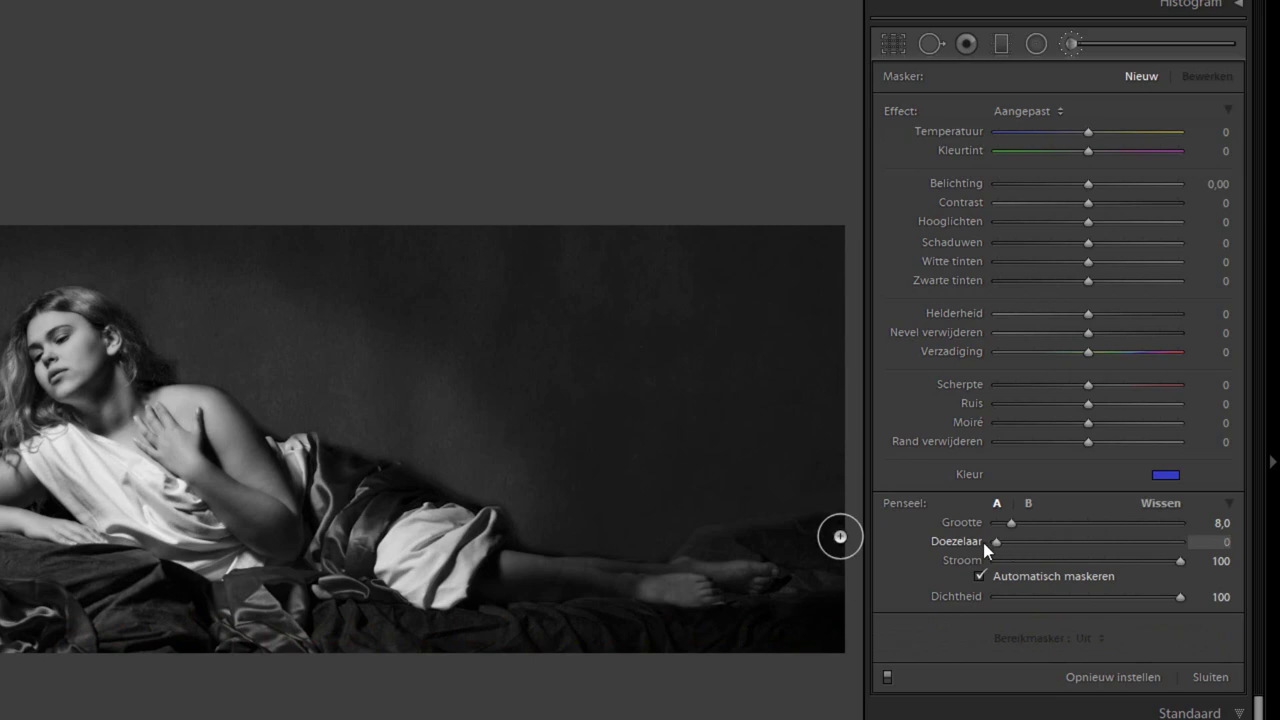
pyautogui.moveTo(698, 402)
pyautogui.mouseDown()
pyautogui.moveTo(511, 340)
pyautogui.moveTo(340, 257)
pyautogui.moveTo(513, 241)
pyautogui.moveTo(591, 276)
pyautogui.moveTo(762, 272)
pyautogui.moveTo(778, 404)
pyautogui.mouseUp()
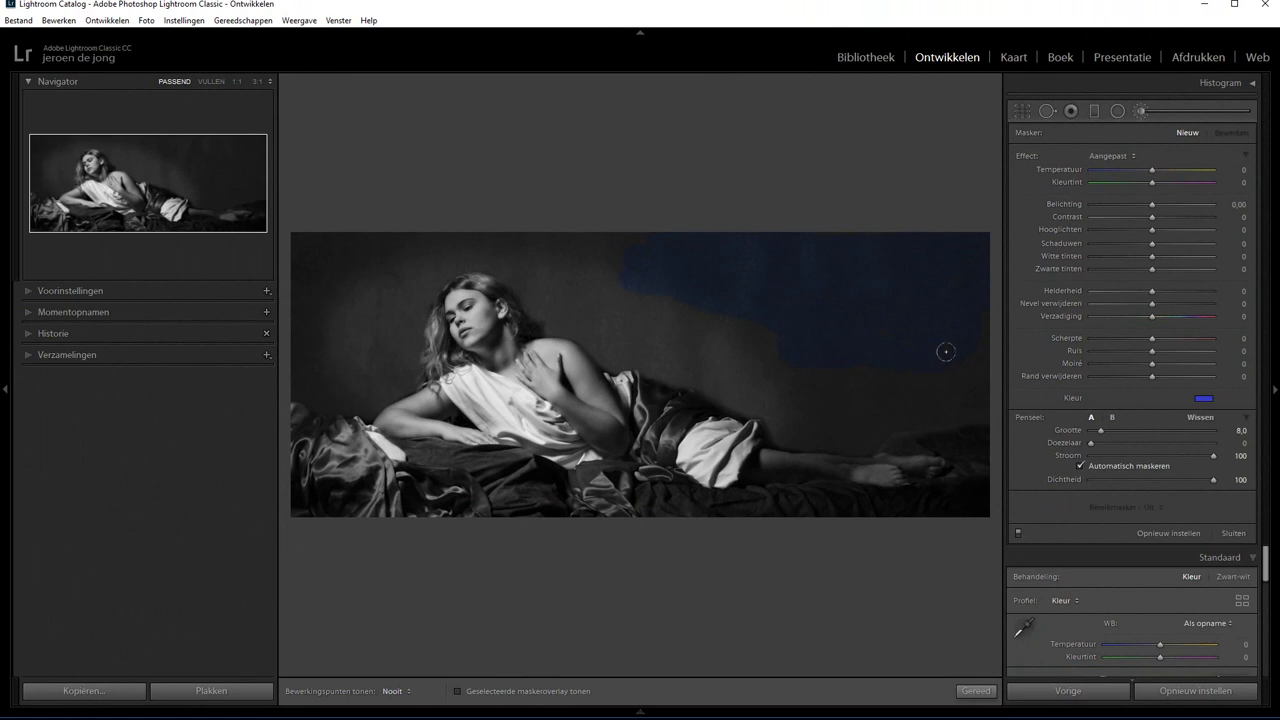
pyautogui.moveTo(957, 309)
pyautogui.mouseDown()
pyautogui.moveTo(918, 381)
pyautogui.moveTo(825, 397)
pyautogui.moveTo(511, 269)
pyautogui.moveTo(574, 261)
pyautogui.moveTo(587, 242)
pyautogui.moveTo(703, 339)
pyautogui.moveTo(509, 243)
pyautogui.mouseUp()
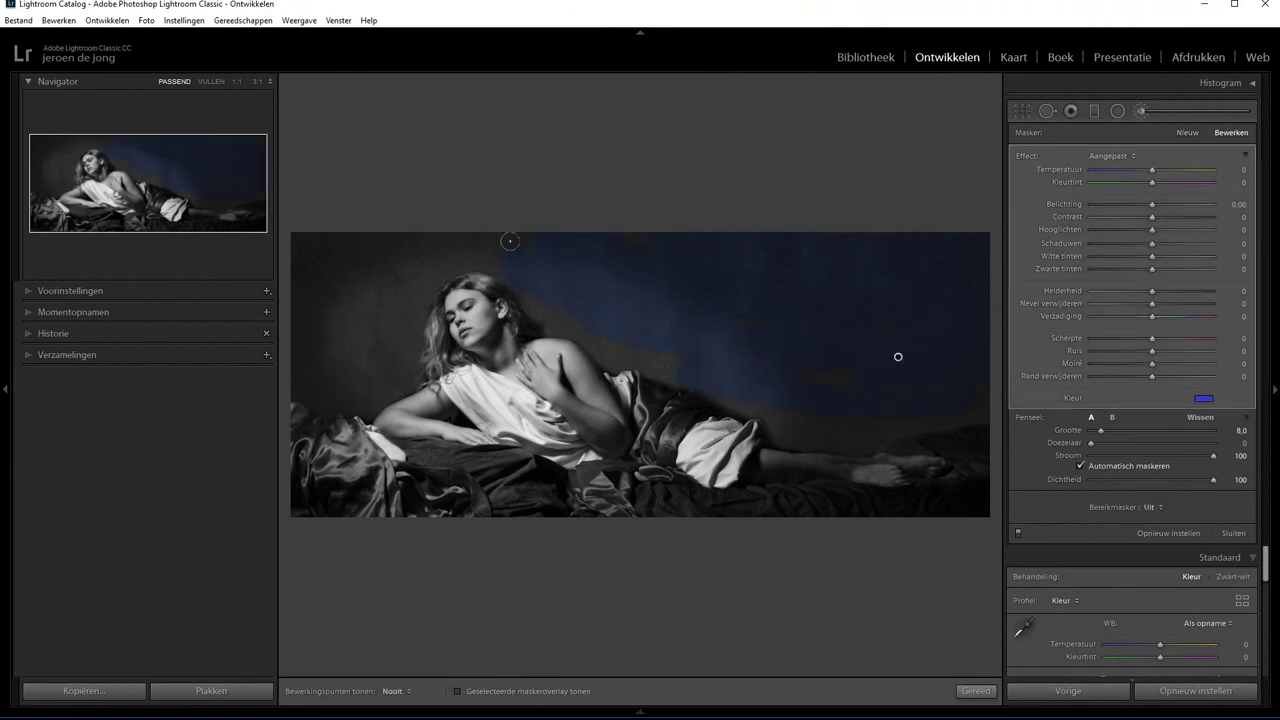
pyautogui.moveTo(384, 311)
pyautogui.mouseDown()
pyautogui.moveTo(337, 351)
pyautogui.moveTo(298, 355)
pyautogui.moveTo(270, 334)
pyautogui.moveTo(319, 241)
pyautogui.moveTo(303, 241)
pyautogui.moveTo(335, 291)
pyautogui.moveTo(353, 238)
pyautogui.mouseUp()
# Step: Show the mask overlay to fill the small gaps left in the painted backdrop, and hide the overlay again
pyautogui.press('h')
pyautogui.press('h')
pyautogui.press('h')
pyautogui.press('o')
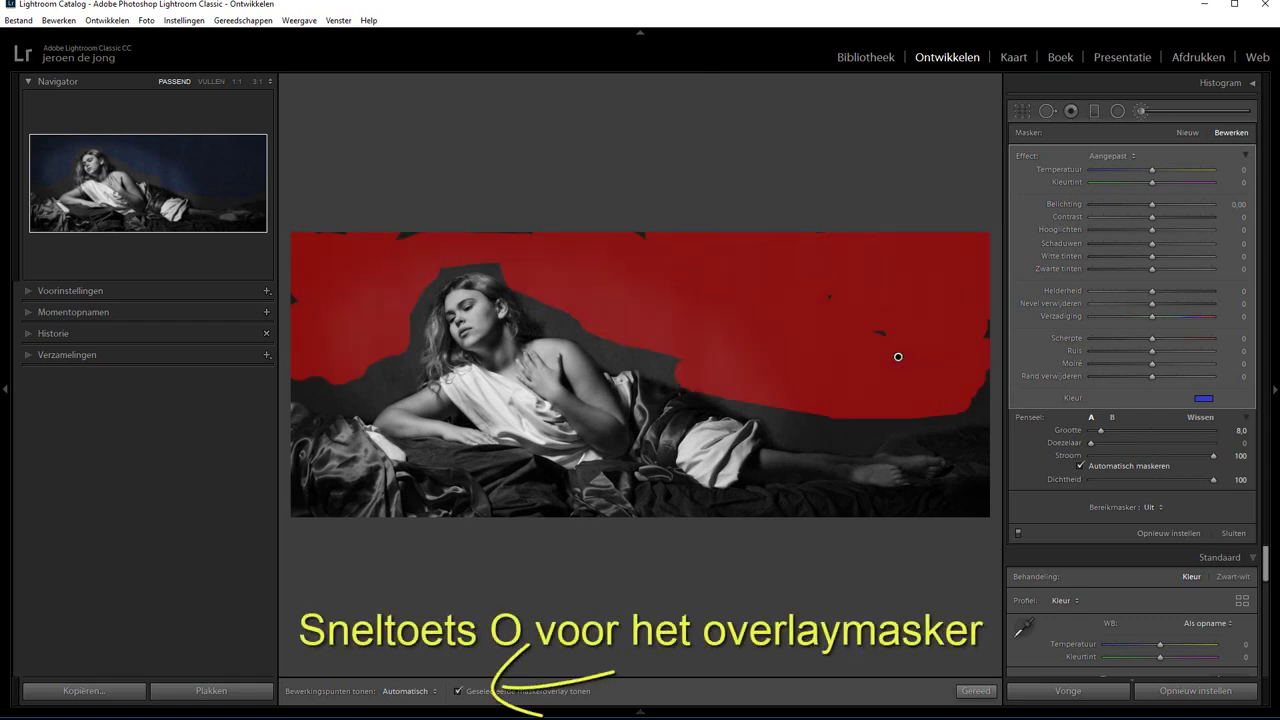
pyautogui.press('h')
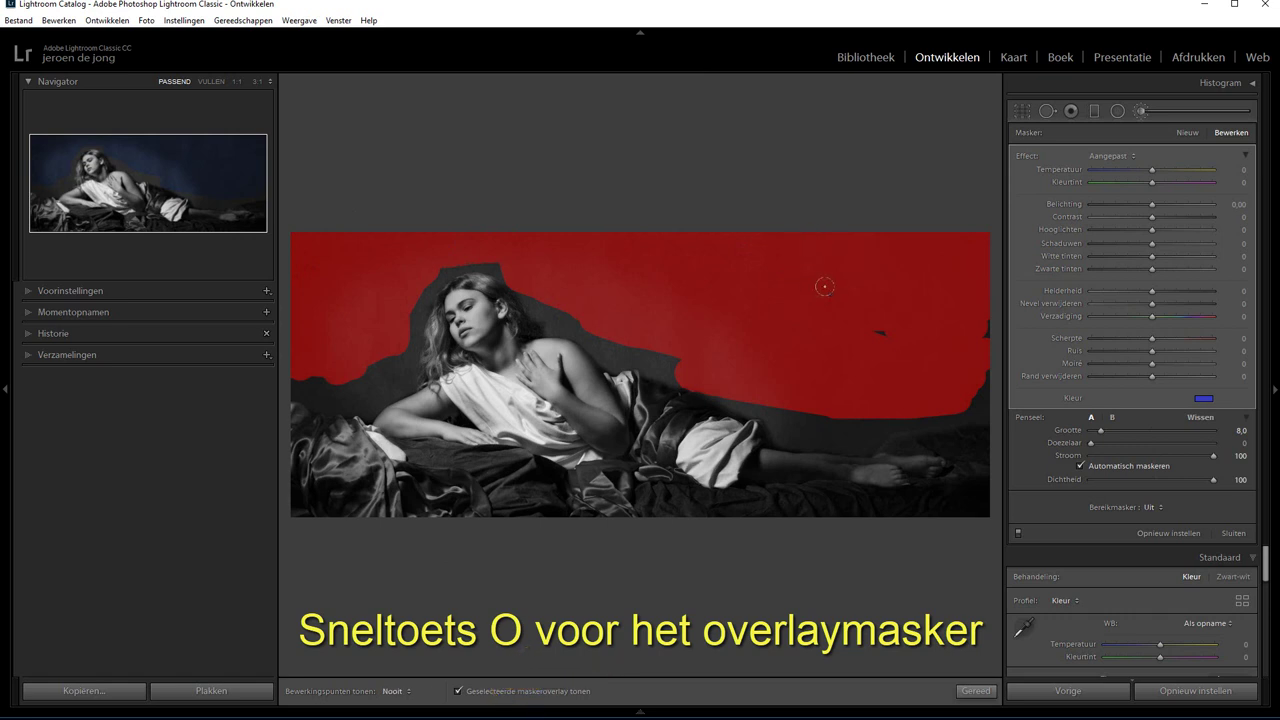
pyautogui.press('h')
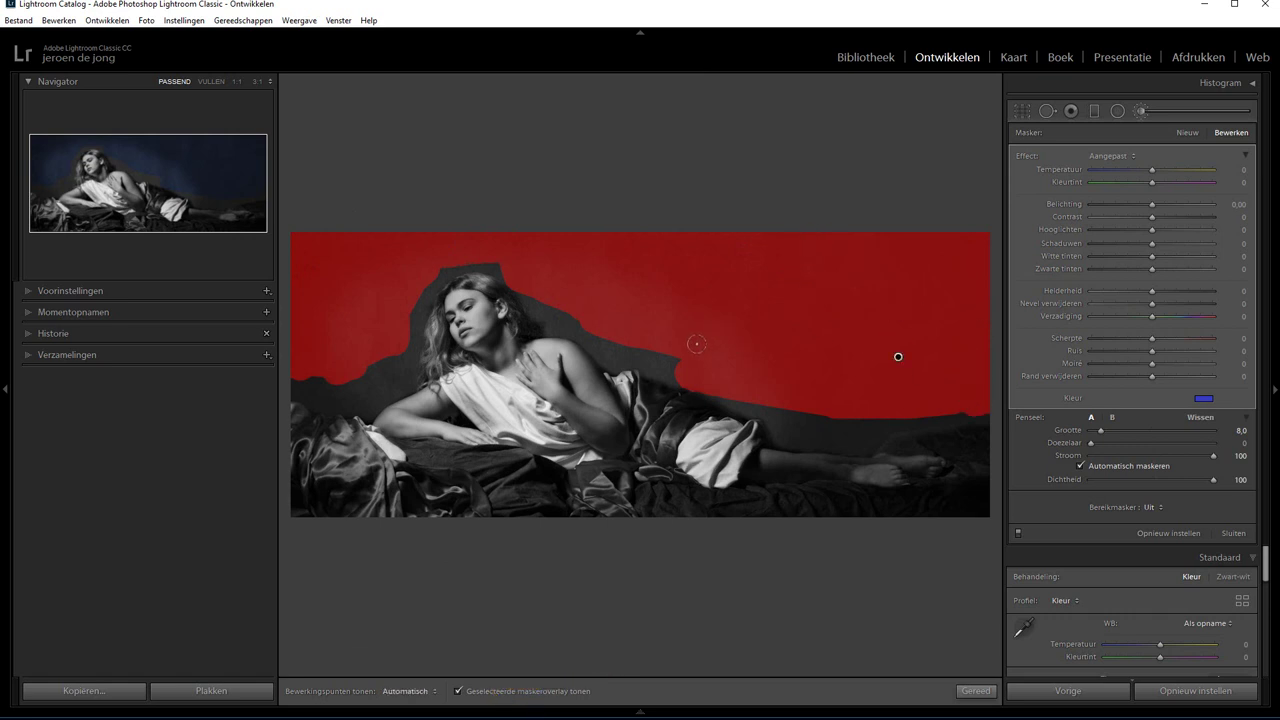
pyautogui.click(458, 691)
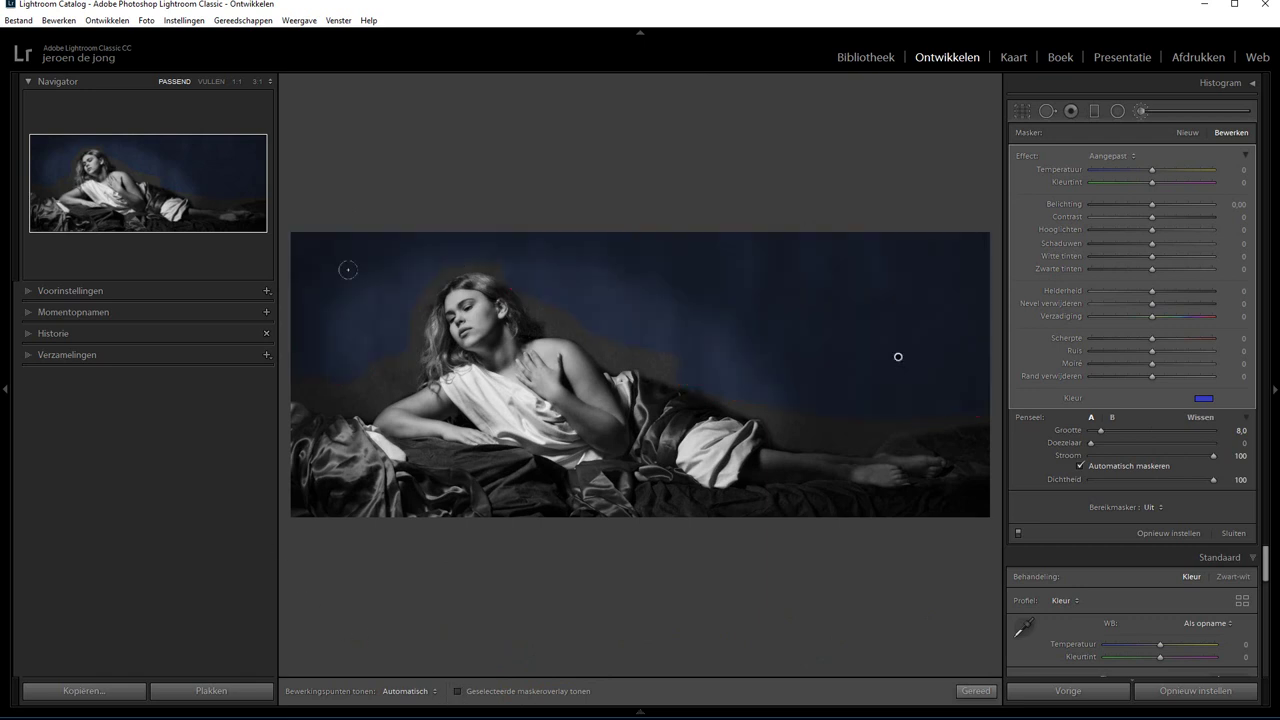
# Step: Paint the backdrop mask closer to the woman's hair beside her face at 1:1 magnification
pyautogui.click(237, 81)
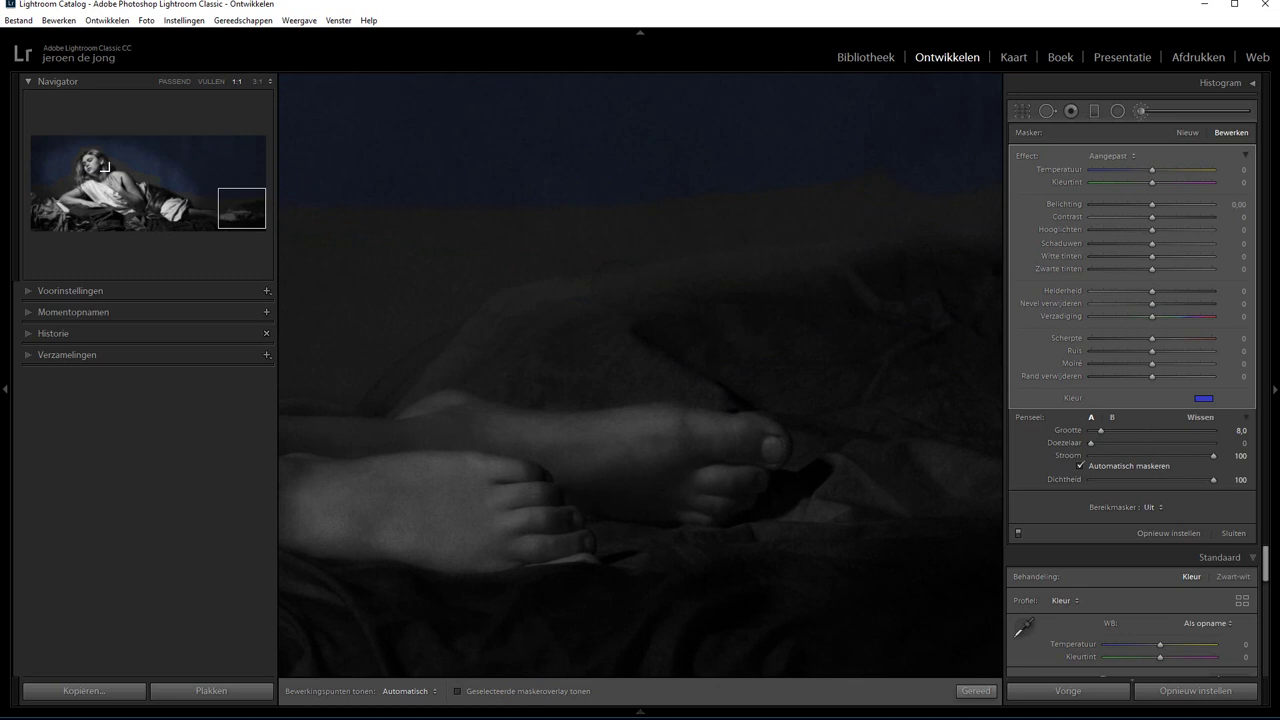
pyautogui.click(88, 166)
pyautogui.moveTo(88, 166); pyautogui.dragTo(84, 163)
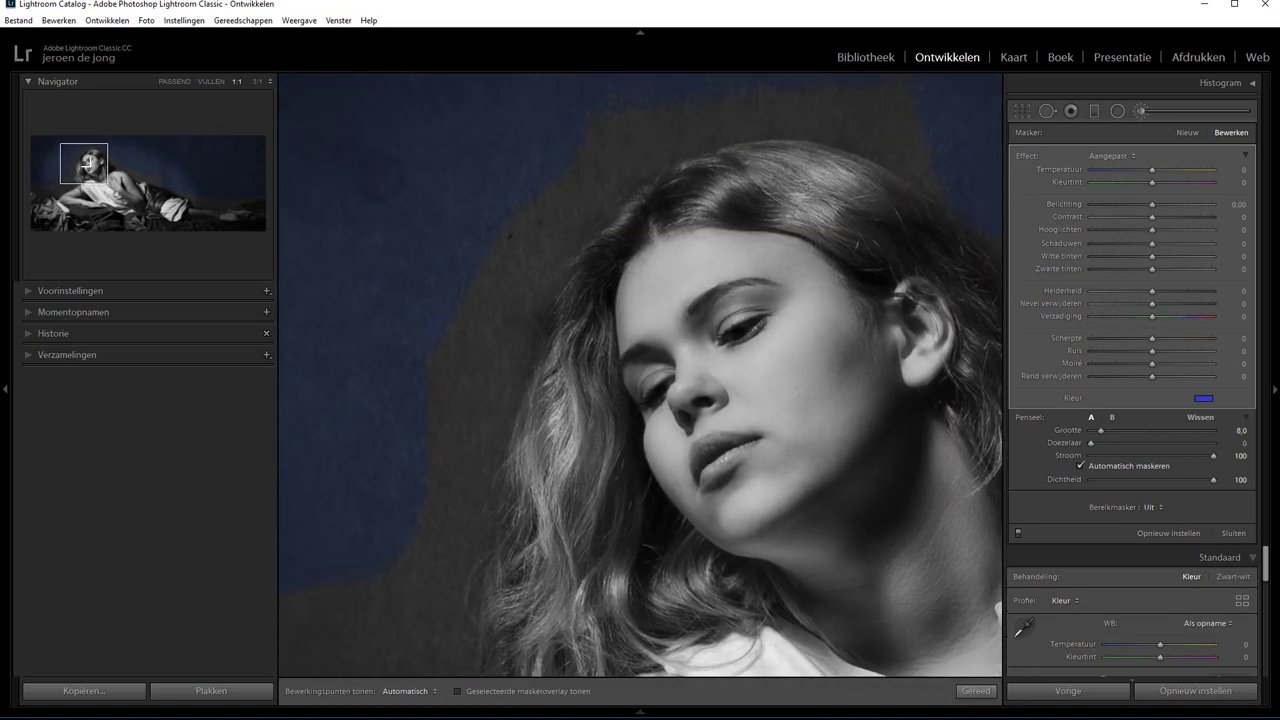
pyautogui.press('h')
pyautogui.moveTo(562, 197)
pyautogui.mouseDown()
pyautogui.moveTo(640, 104)
pyautogui.moveTo(615, 95)
pyautogui.moveTo(553, 190)
pyautogui.moveTo(514, 216)
pyautogui.moveTo(480, 333)
pyautogui.moveTo(482, 277)
pyautogui.moveTo(420, 384)
pyautogui.moveTo(461, 365)
pyautogui.mouseUp()
pyautogui.press('h')
# Step: Set the brush feather to 79 and the mask's range mask to Luminantie
pyautogui.moveTo(1136, 442); pyautogui.dragTo(1188, 443)
pyautogui.click(1156, 508)
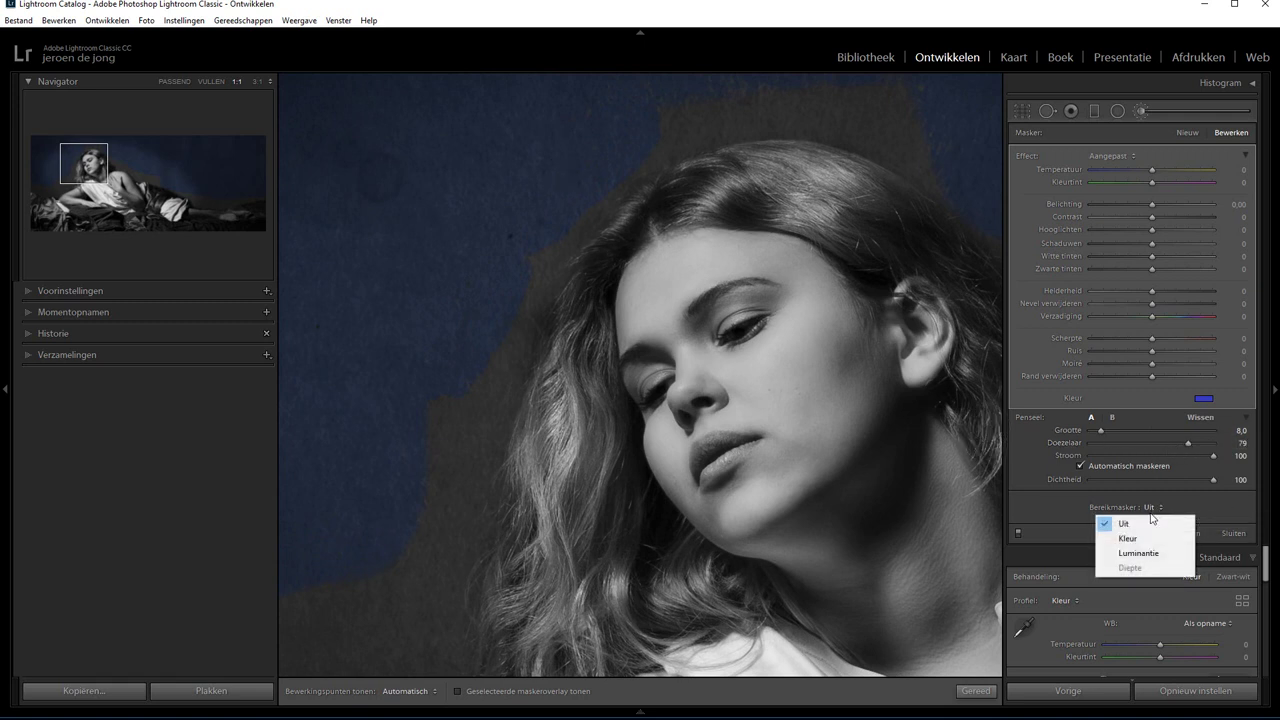
pyautogui.click(1150, 555)
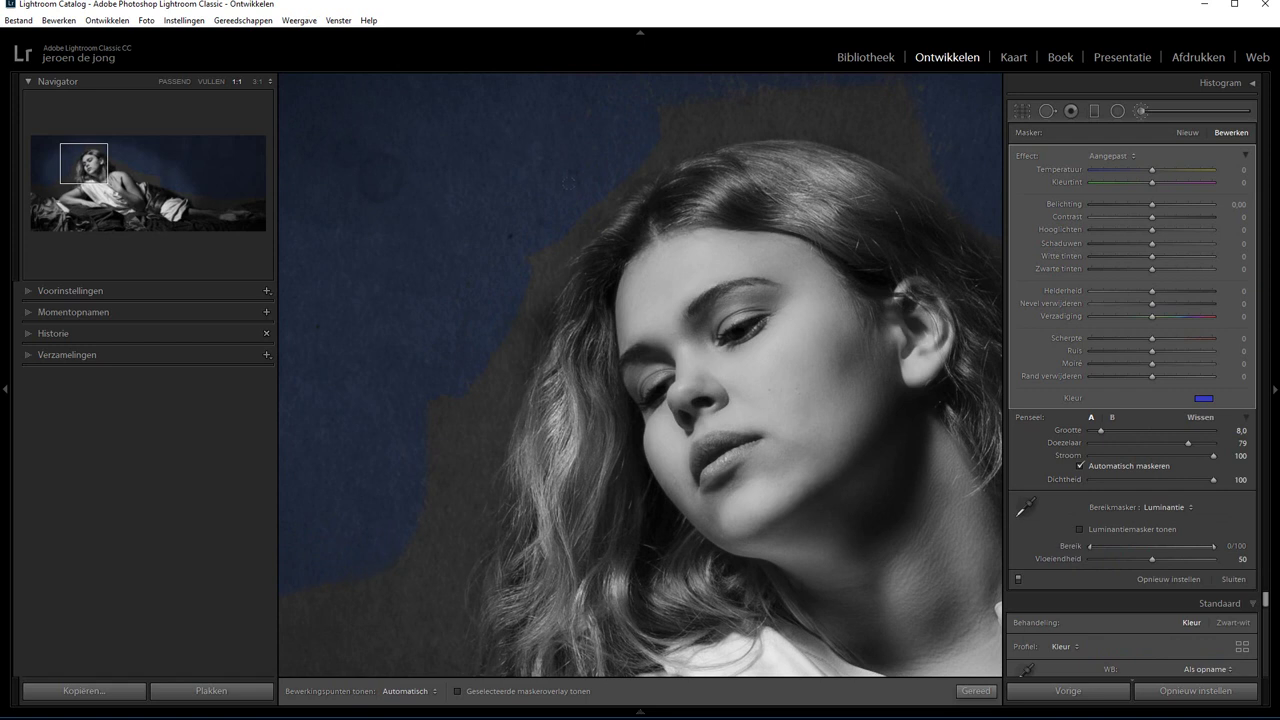
# Step: Erase the mask spill from the hair along the top of the head, and return to brush A
pyautogui.press('h')
pyautogui.press('h')
pyautogui.click(1200, 418)
pyautogui.press('h')
pyautogui.moveTo(844, 160); pyautogui.dragTo(916, 208)
pyautogui.press('h')
pyautogui.click(1090, 417)
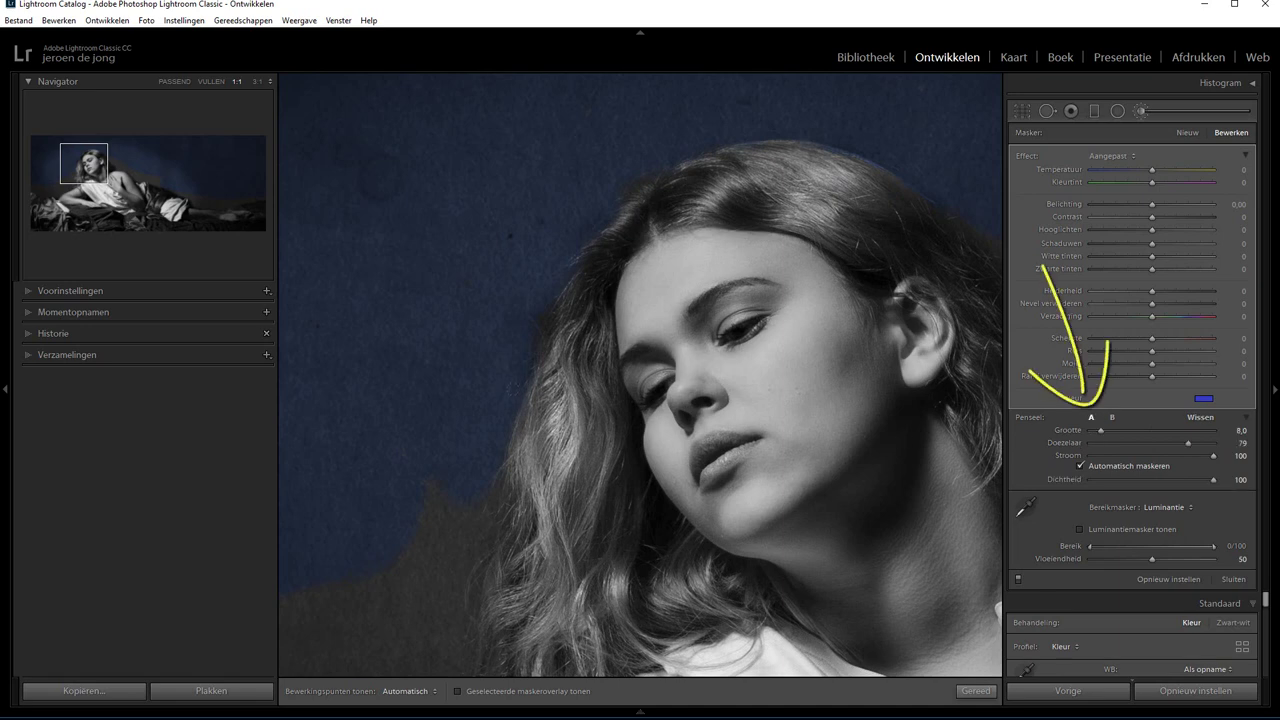
# Step: Paint the backdrop along the hair and down to the upper arm
pyautogui.press('h')
pyautogui.moveTo(486, 394); pyautogui.dragTo(654, 169)
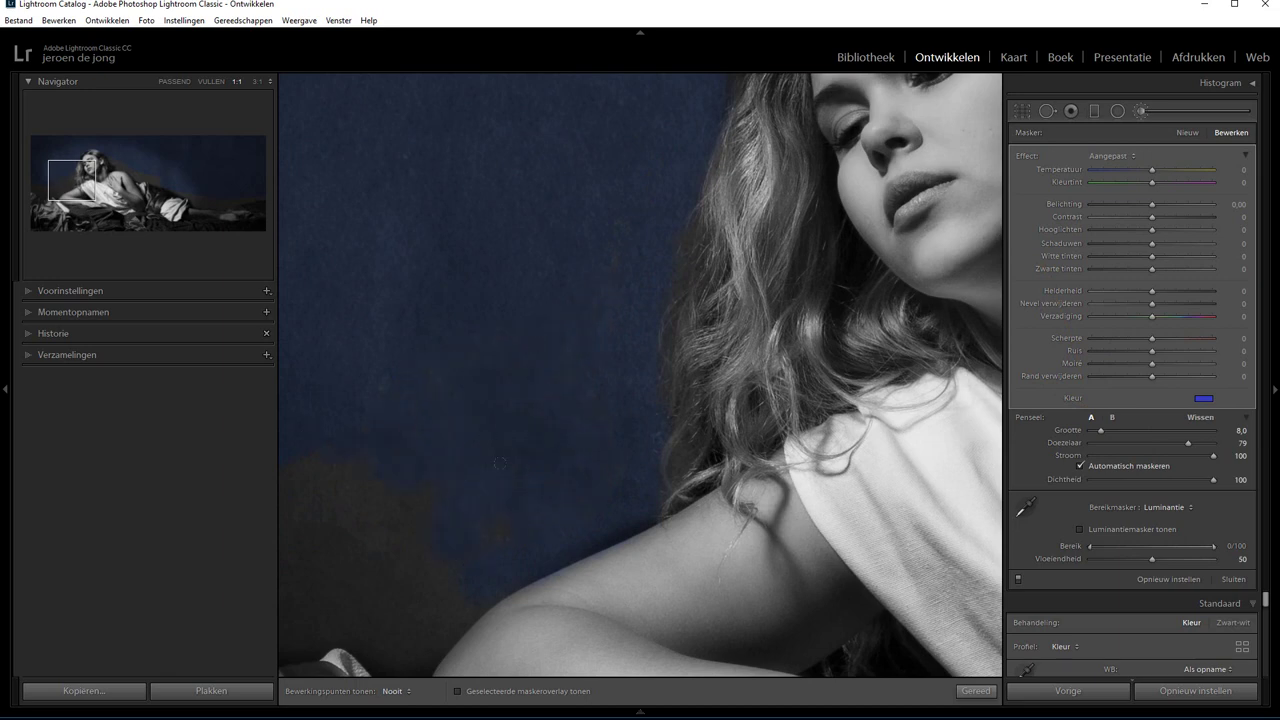
pyautogui.moveTo(457, 526); pyautogui.dragTo(749, 246)
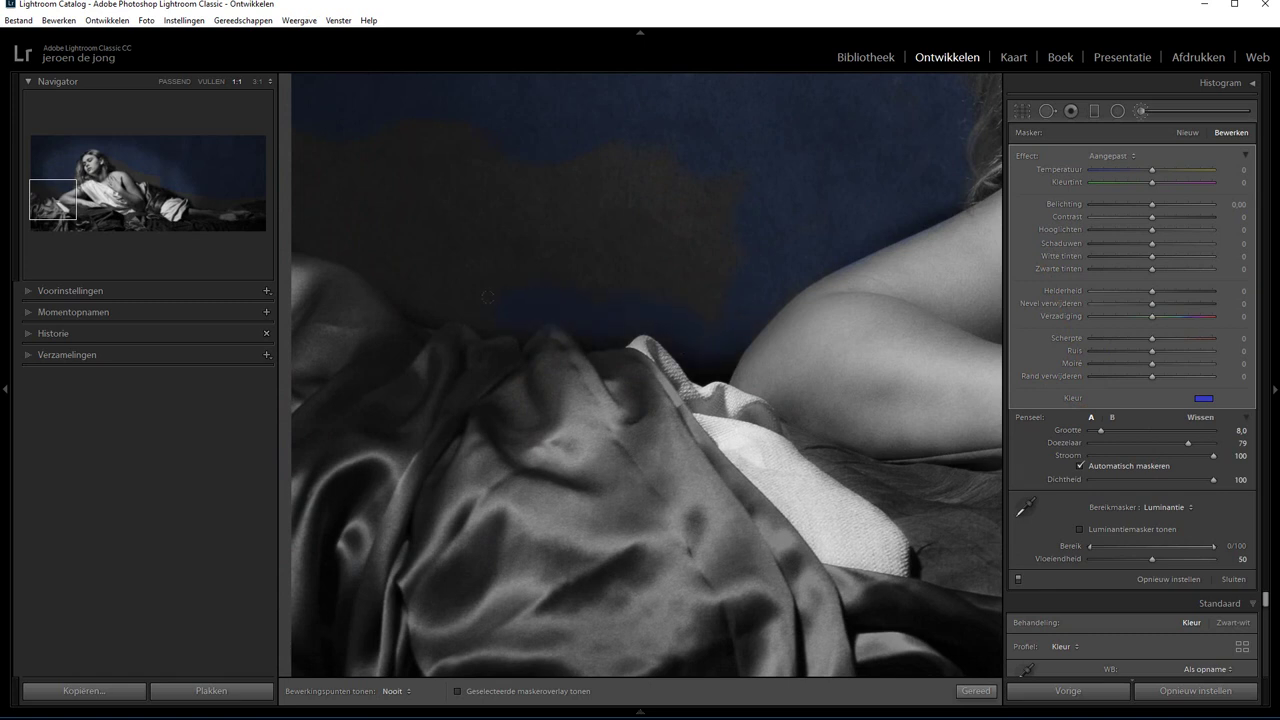
# Step: Show the mask overlay and paint over the unmasked strip of backdrop above the satin drape beside the arm
pyautogui.hotkey('ctrl', '=')
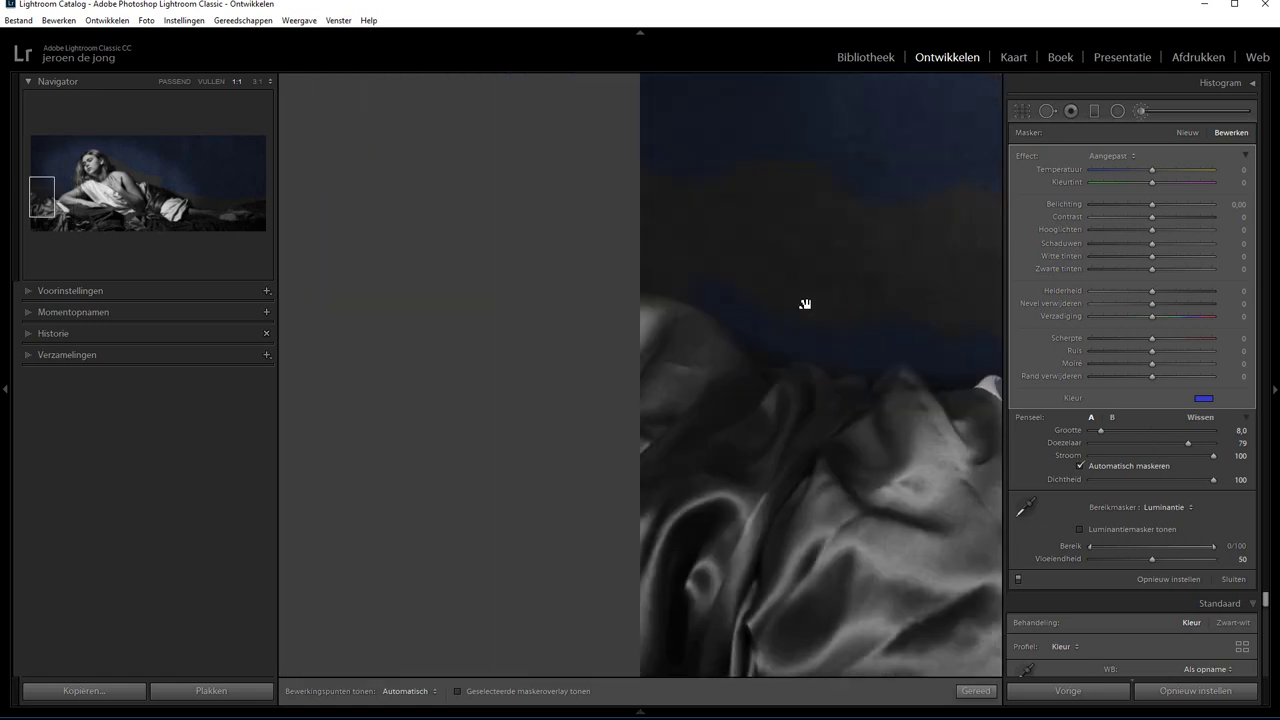
pyautogui.press('h')
pyautogui.press('o')
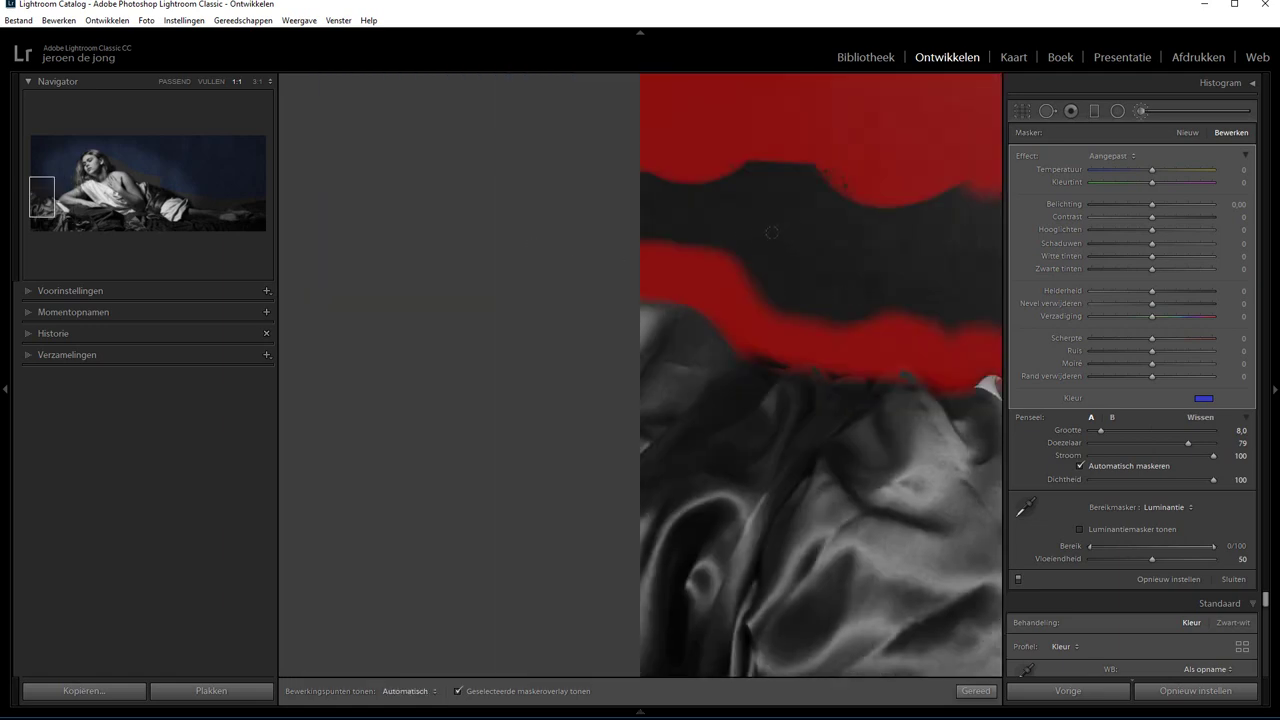
pyautogui.moveTo(800, 251); pyautogui.dragTo(544, 294)
pyautogui.press('h')
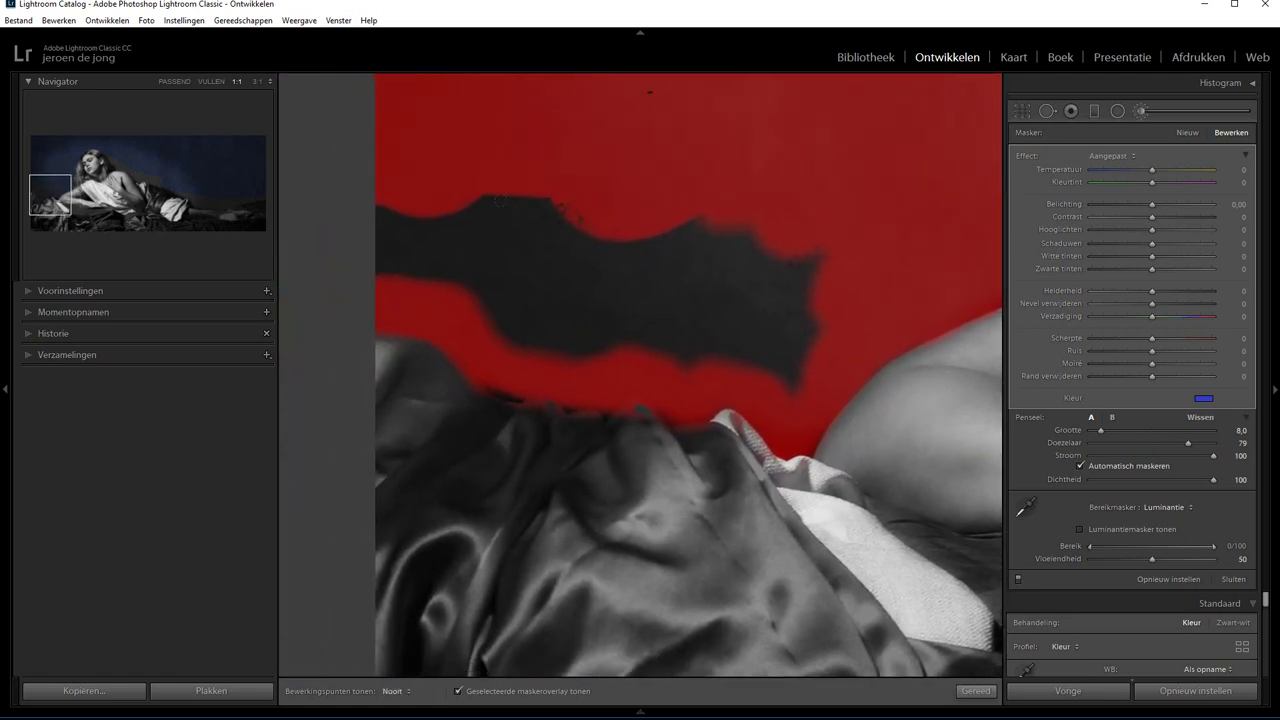
pyautogui.moveTo(498, 200)
pyautogui.mouseDown()
pyautogui.moveTo(405, 235)
pyautogui.moveTo(420, 245)
pyautogui.moveTo(400, 265)
pyautogui.moveTo(545, 320)
pyautogui.moveTo(780, 300)
pyautogui.moveTo(600, 255)
pyautogui.mouseUp()
# Step: Enlarge the brush to size 12 and paint the unmasked backdrop between the hair, the shoulder and the white cloth
pyautogui.press(']')
pyautogui.press('h')
pyautogui.moveTo(575, 310)
pyautogui.mouseDown()
pyautogui.moveTo(330, 420)
pyautogui.moveTo(300, 470)
pyautogui.moveTo(300, 510)
pyautogui.mouseUp()
pyautogui.press('h')
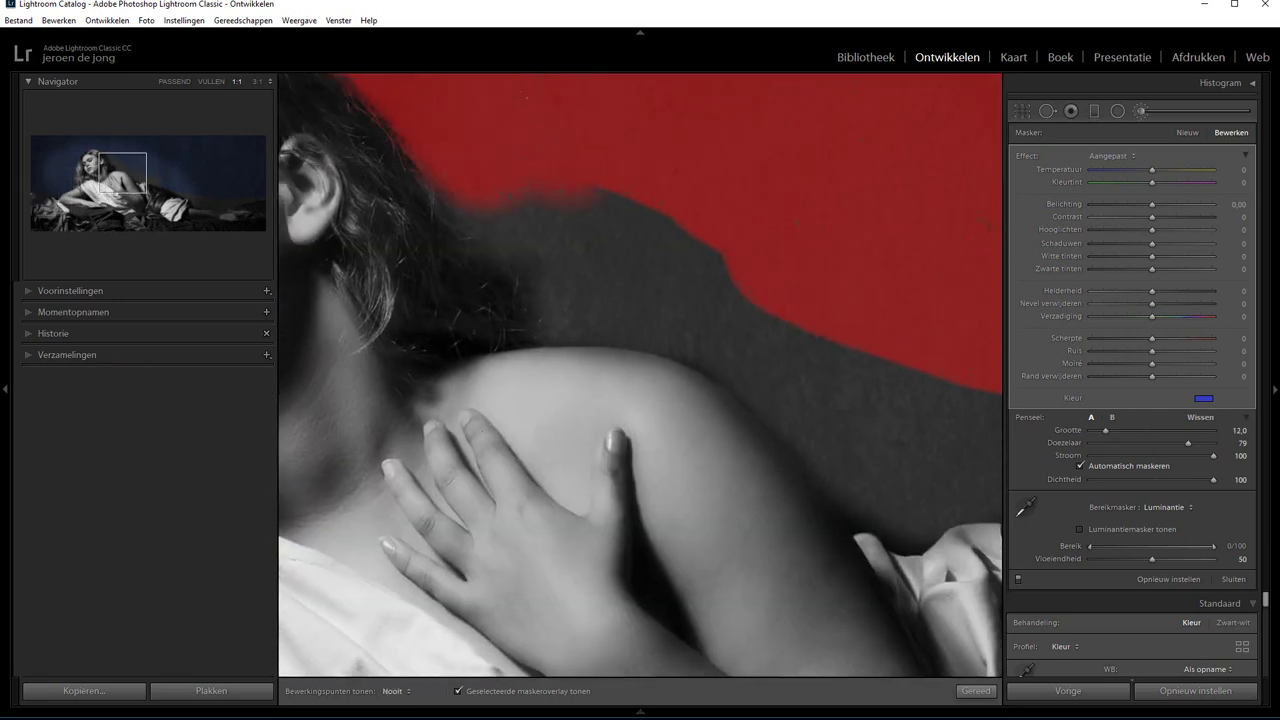
pyautogui.moveTo(500, 205)
pyautogui.mouseDown()
pyautogui.moveTo(565, 280)
pyautogui.moveTo(785, 370)
pyautogui.mouseUp()
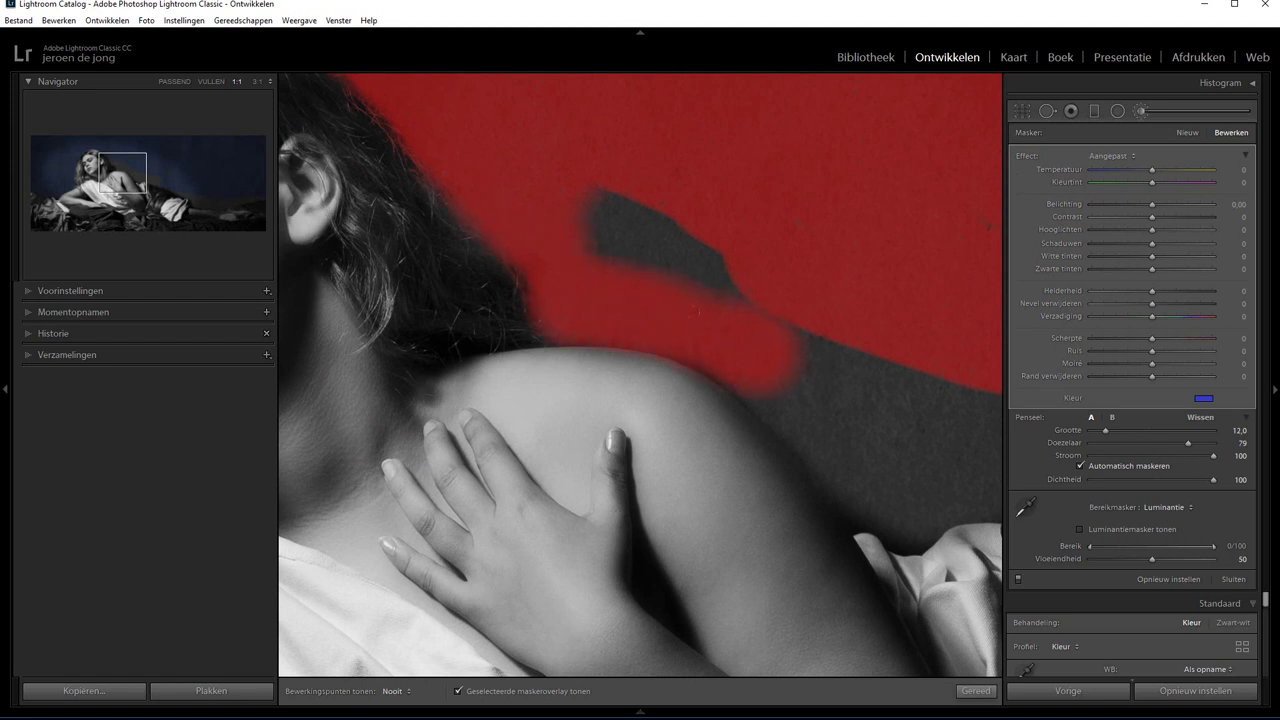
pyautogui.moveTo(735, 288); pyautogui.dragTo(605, 220)
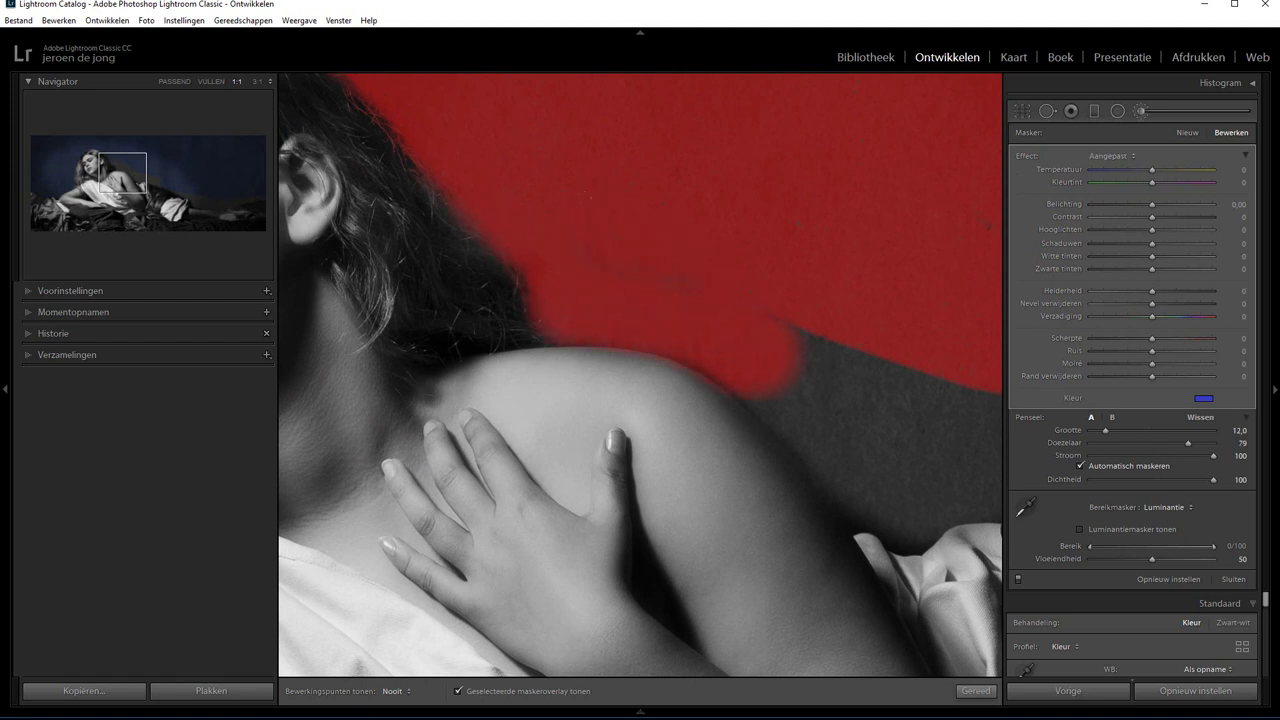
pyautogui.moveTo(781, 242); pyautogui.dragTo(879, 308)
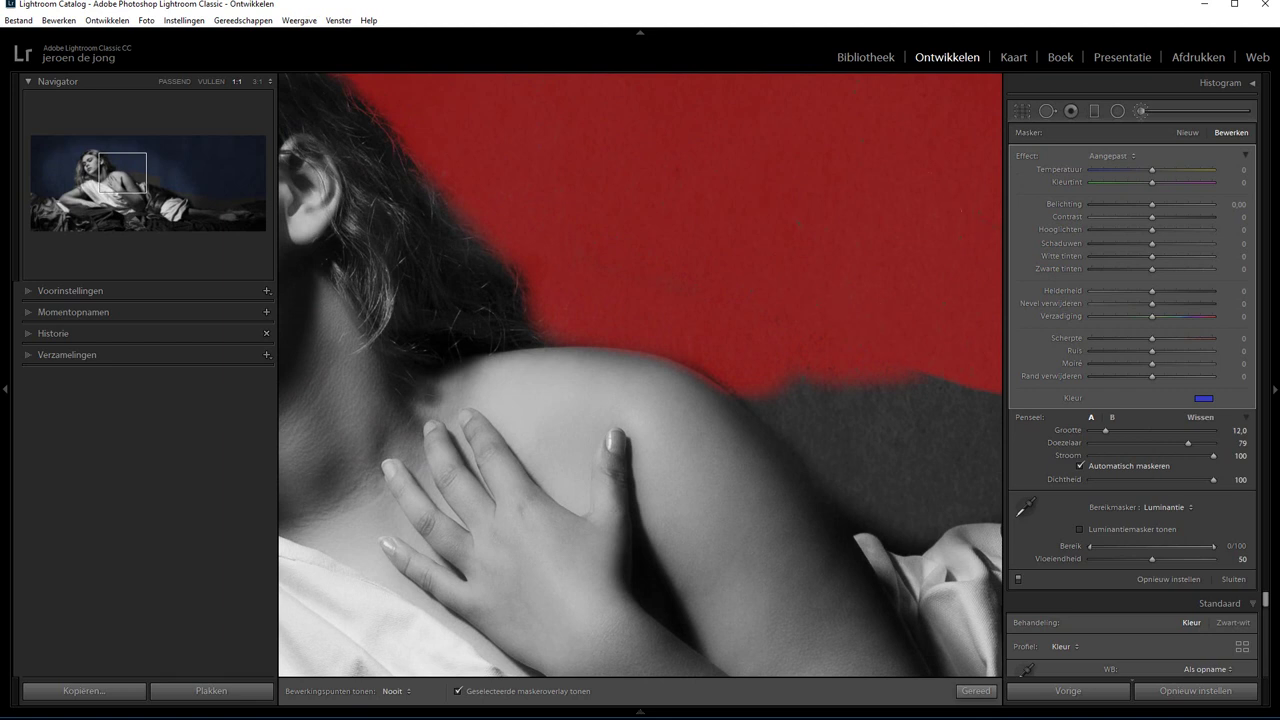
pyautogui.moveTo(916, 380)
pyautogui.mouseDown()
pyautogui.moveTo(812, 415)
pyautogui.moveTo(848, 455)
pyautogui.moveTo(845, 490)
pyautogui.moveTo(906, 545)
pyautogui.moveTo(926, 542)
pyautogui.moveTo(921, 519)
pyautogui.moveTo(975, 505)
pyautogui.moveTo(869, 507)
pyautogui.mouseUp()
# Step: Reduce the size of brush A to 5 for detail work along the edges
pyautogui.press('[')
pyautogui.press('[')
pyautogui.press('[')
pyautogui.press('[')
pyautogui.press('[')
pyautogui.press('[')
pyautogui.press('[')
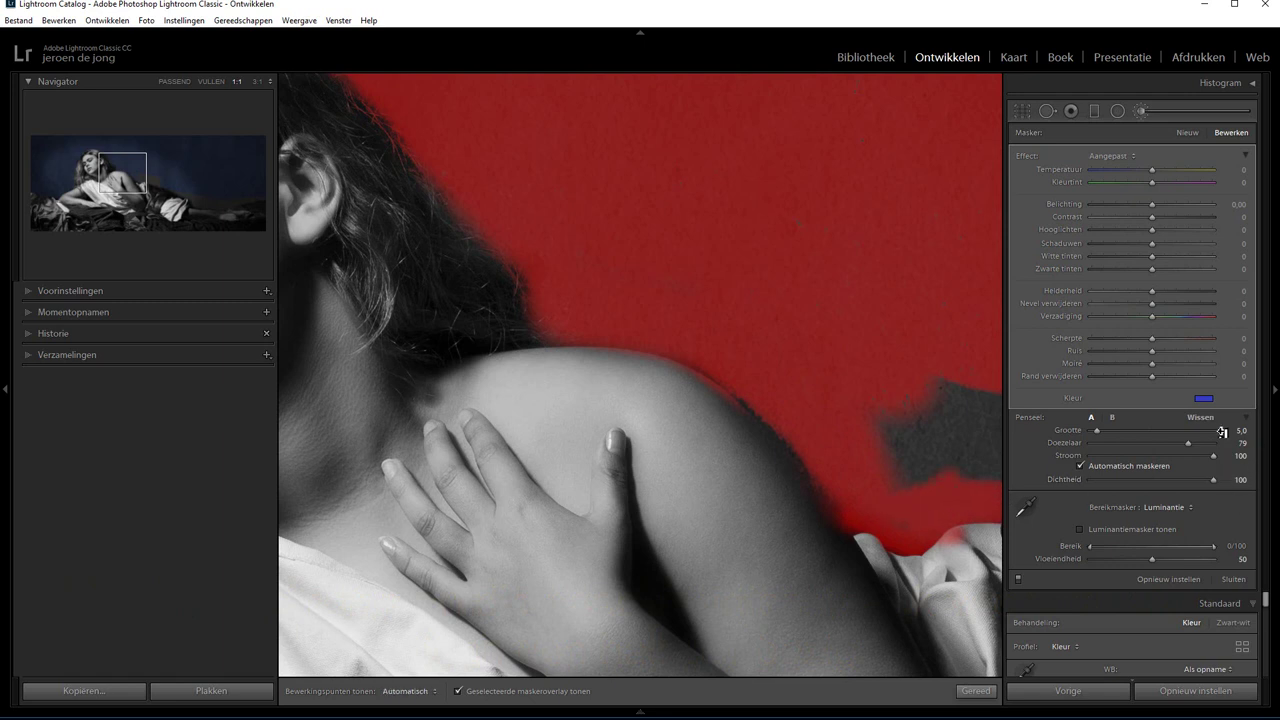
# Step: Touch up the mask at the shoulder edge with the eraser, and paint the backdrop along the dark drape with brush A
pyautogui.click(1200, 417)
pyautogui.press('h')
pyautogui.press('h')
pyautogui.press('h')
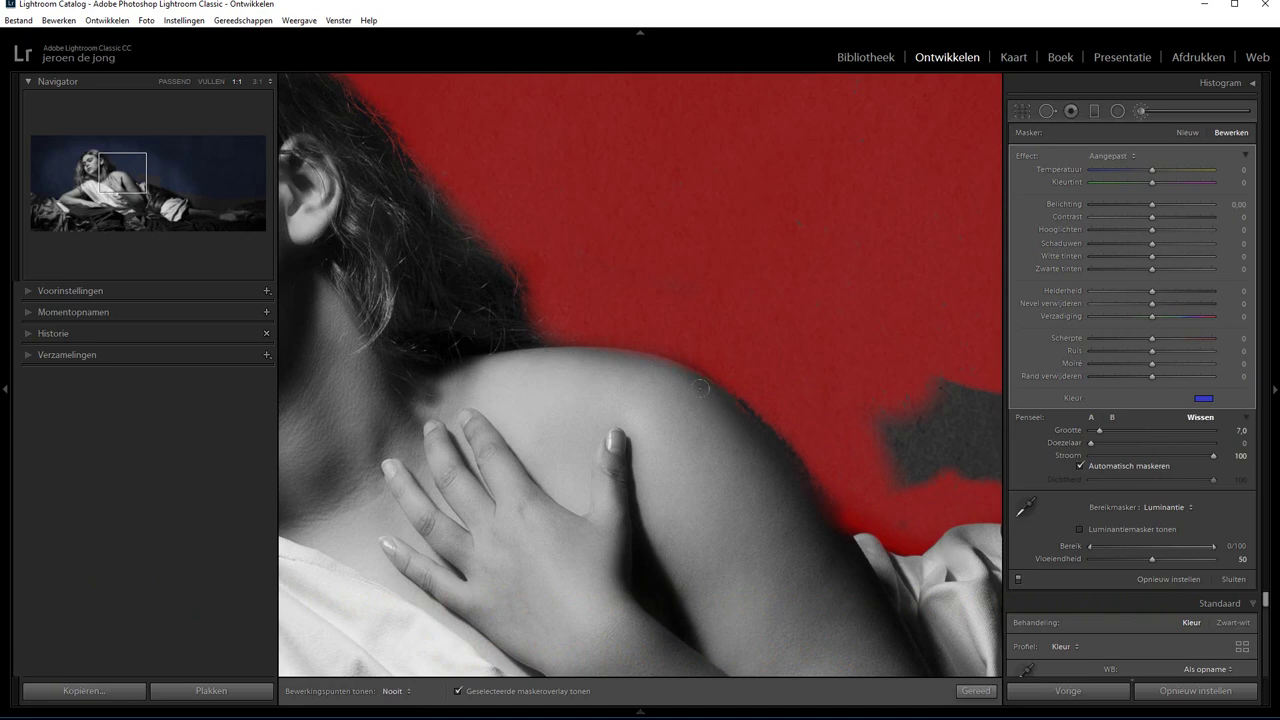
pyautogui.press('/')
pyautogui.moveTo(960, 434); pyautogui.dragTo(610, 380)
pyautogui.moveTo(610, 380)
pyautogui.mouseDown()
pyautogui.moveTo(623, 412)
pyautogui.moveTo(684, 459)
pyautogui.moveTo(853, 509)
pyautogui.mouseUp()
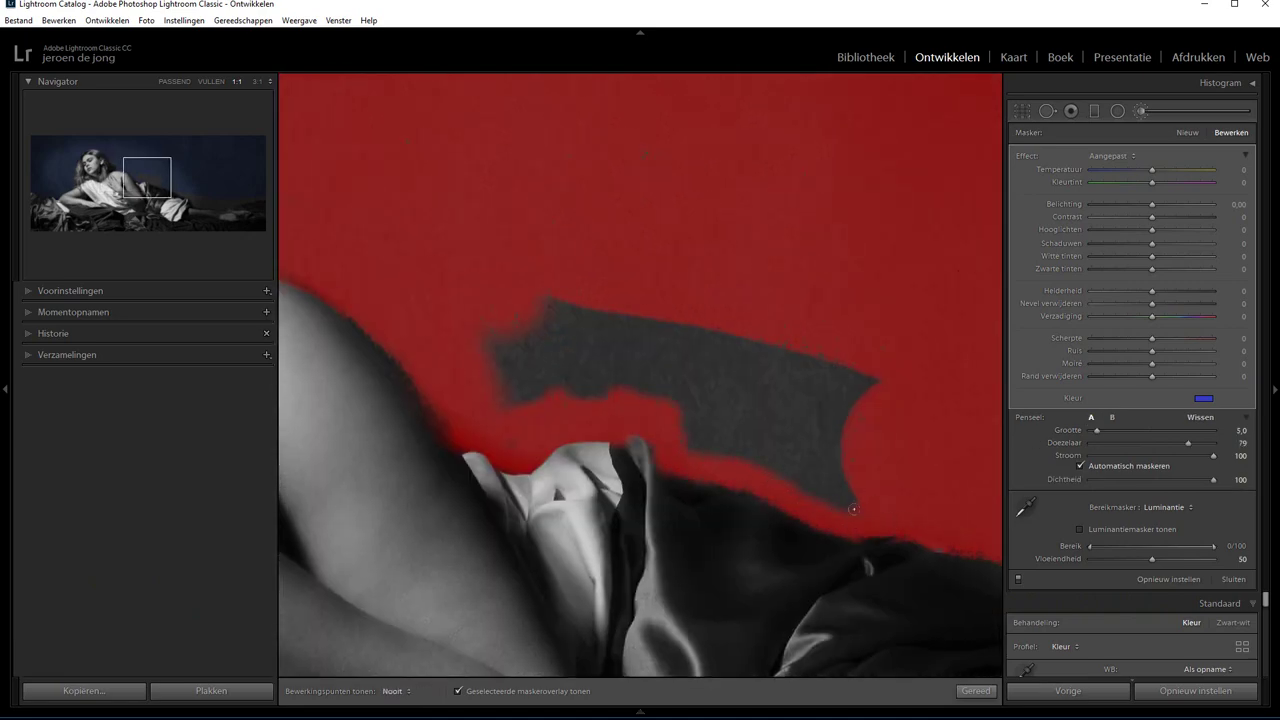
# Step: Turn off the range mask for the backdrop mask and hide the mask overlay
pyautogui.click(1145, 507)
pyautogui.click(1130, 529)
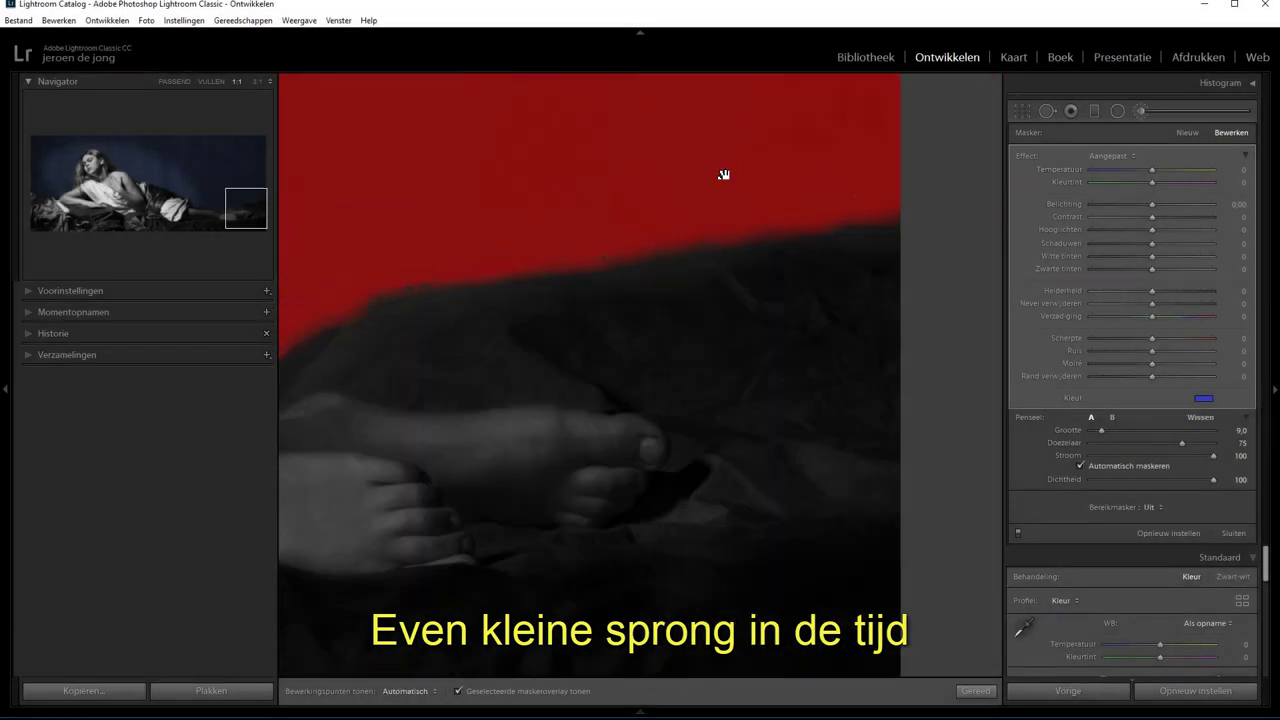
pyautogui.press('z')
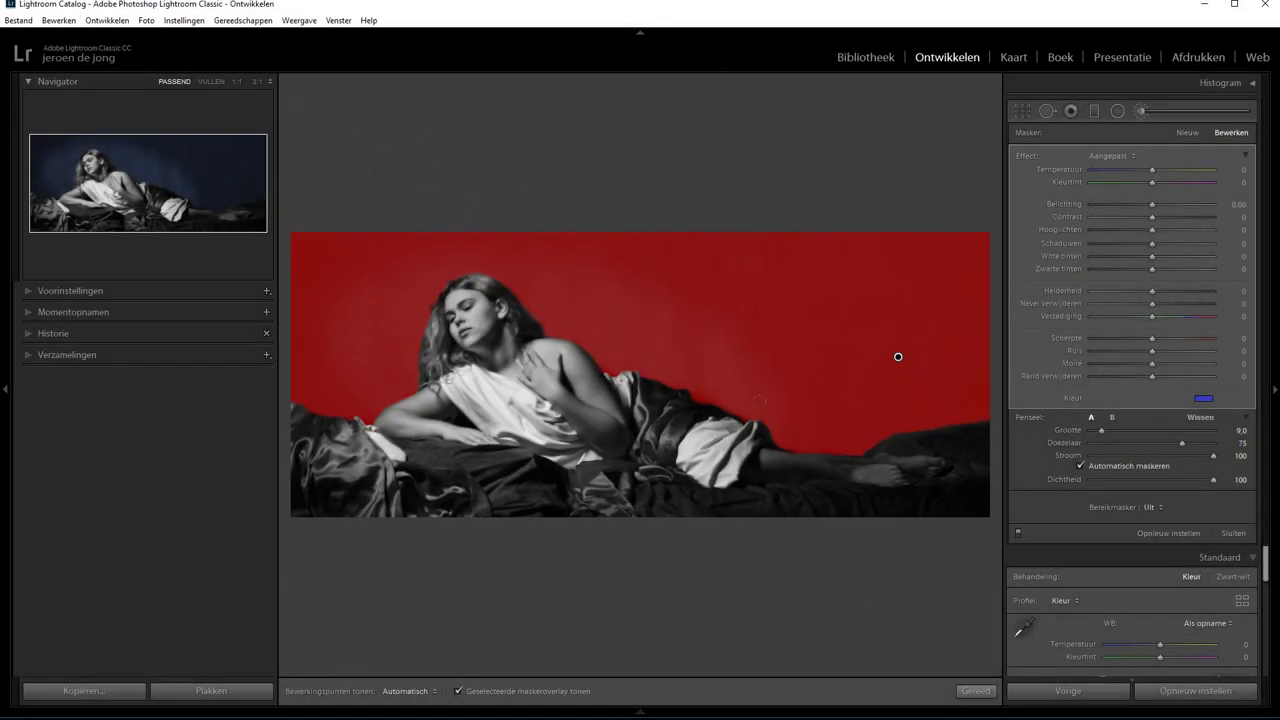
pyautogui.press('o')
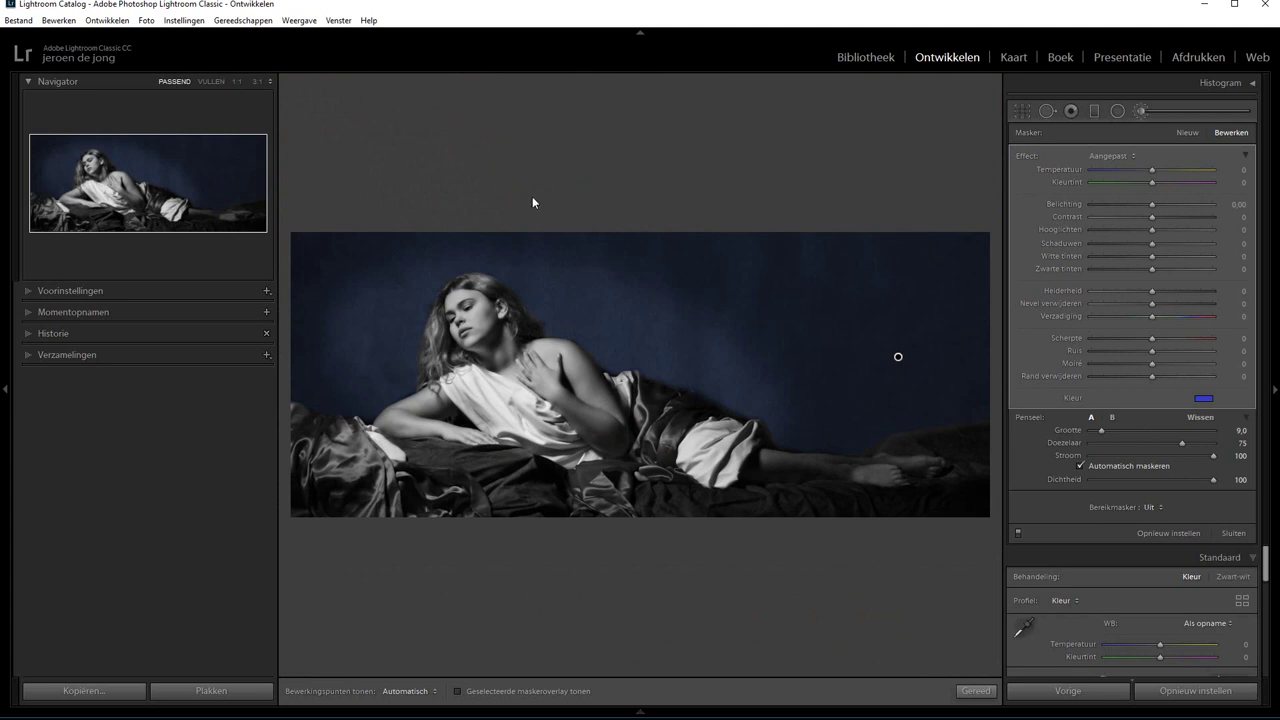
# Step: Change the backdrop mask's colour to red with hue 0 and saturation 50, and lower its exposure to -0,88
pyautogui.click(1203, 400)
pyautogui.moveTo(1024, 408); pyautogui.dragTo(929, 425)
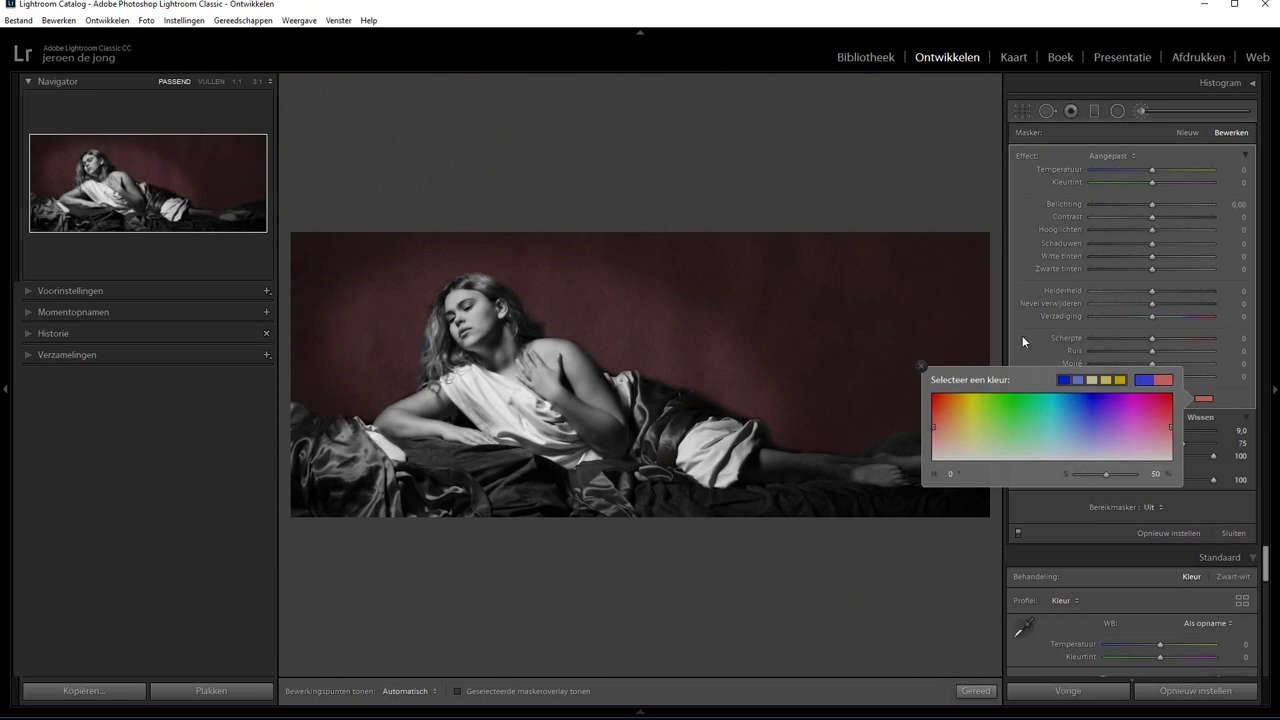
pyautogui.click(921, 366)
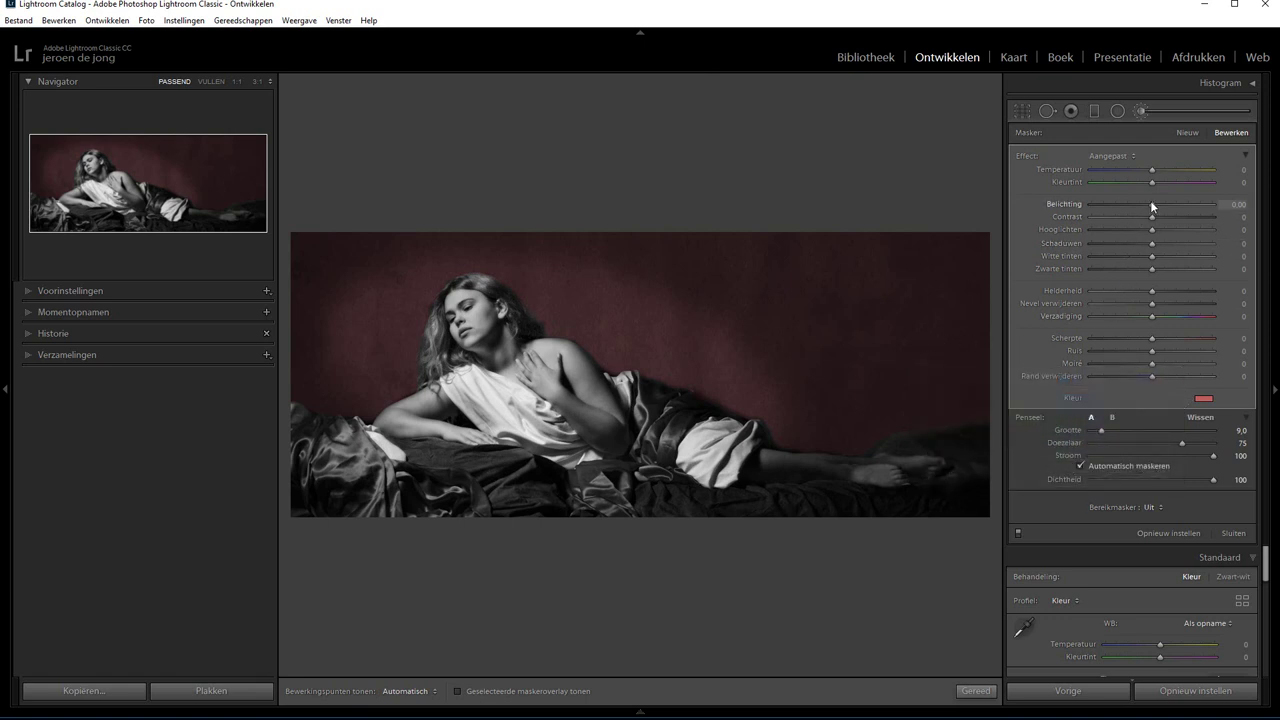
pyautogui.moveTo(1152, 203); pyautogui.dragTo(1130, 202)
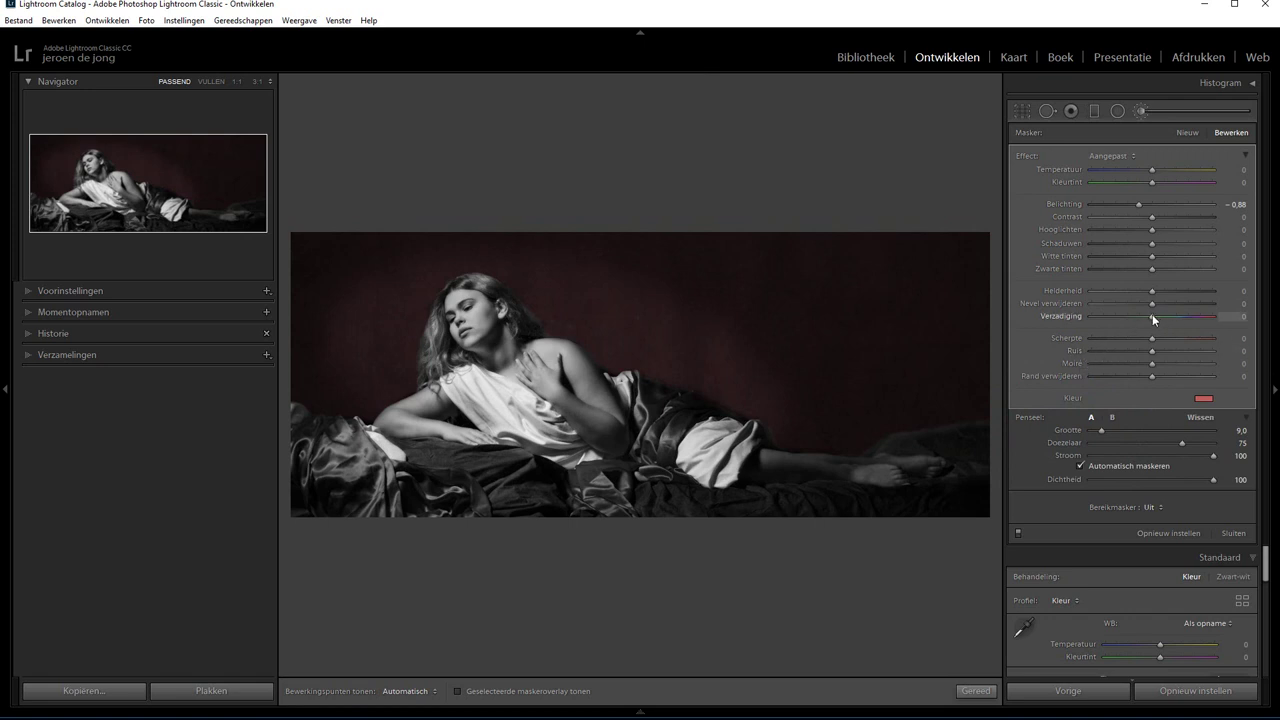
# Step: Fine-tune the backdrop mask's red tint, raise its exposure to -0,75, and finish the backdrop adjustment
pyautogui.moveTo(1152, 316); pyautogui.dragTo(1064, 312)
pyautogui.doubleClick(1090, 315)
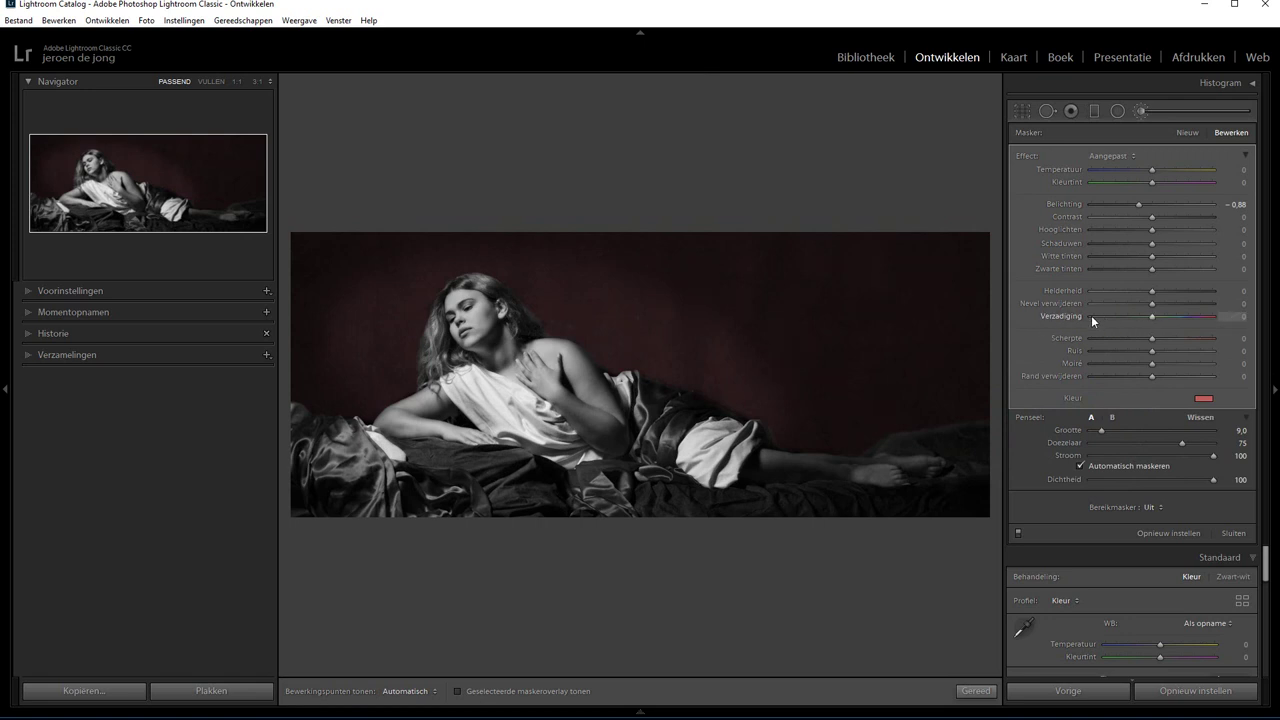
pyautogui.click(1204, 399)
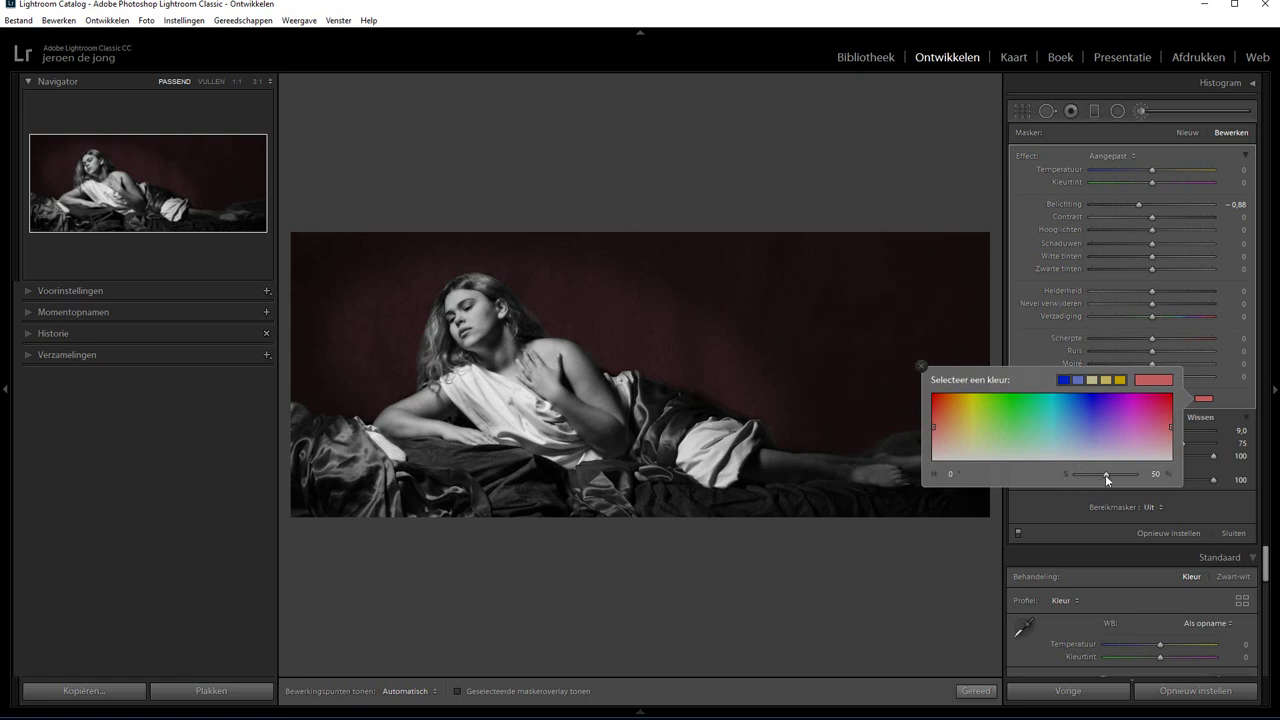
pyautogui.moveTo(1105, 473); pyautogui.dragTo(1114, 473)
pyautogui.moveTo(951, 401); pyautogui.dragTo(925, 418)
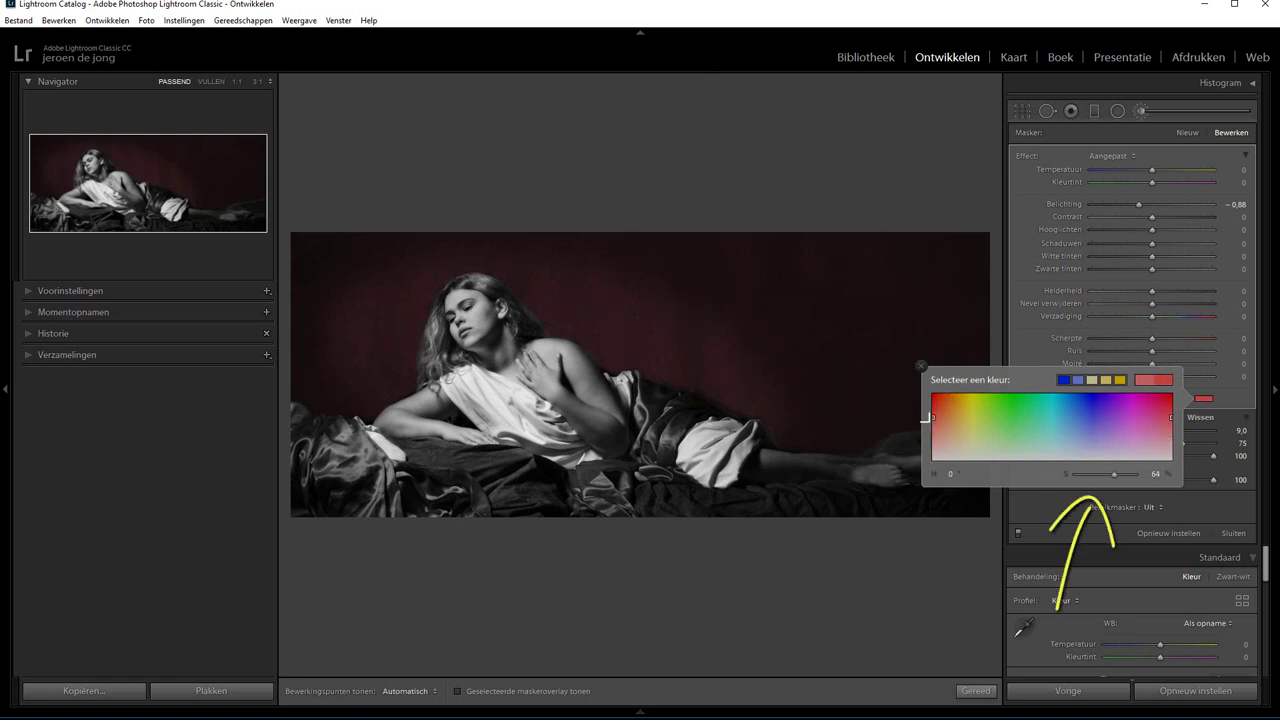
pyautogui.moveTo(1138, 204); pyautogui.dragTo(1140, 204)
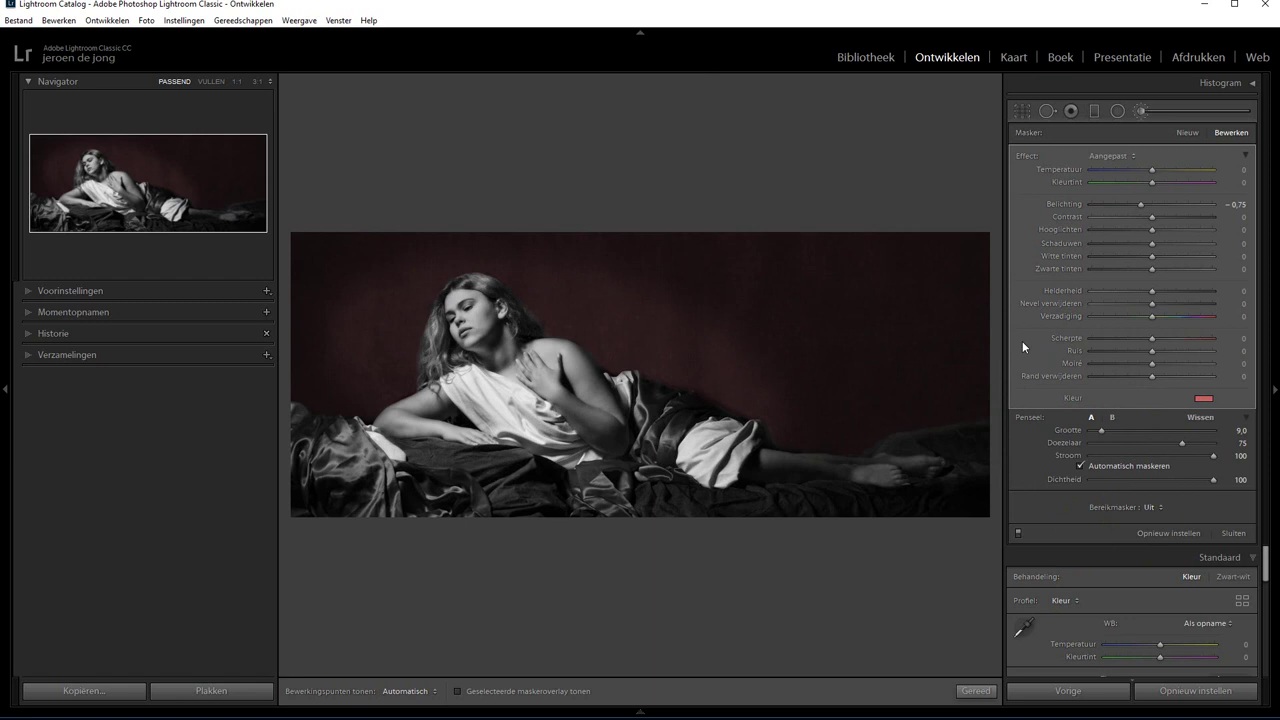
pyautogui.click(975, 691)
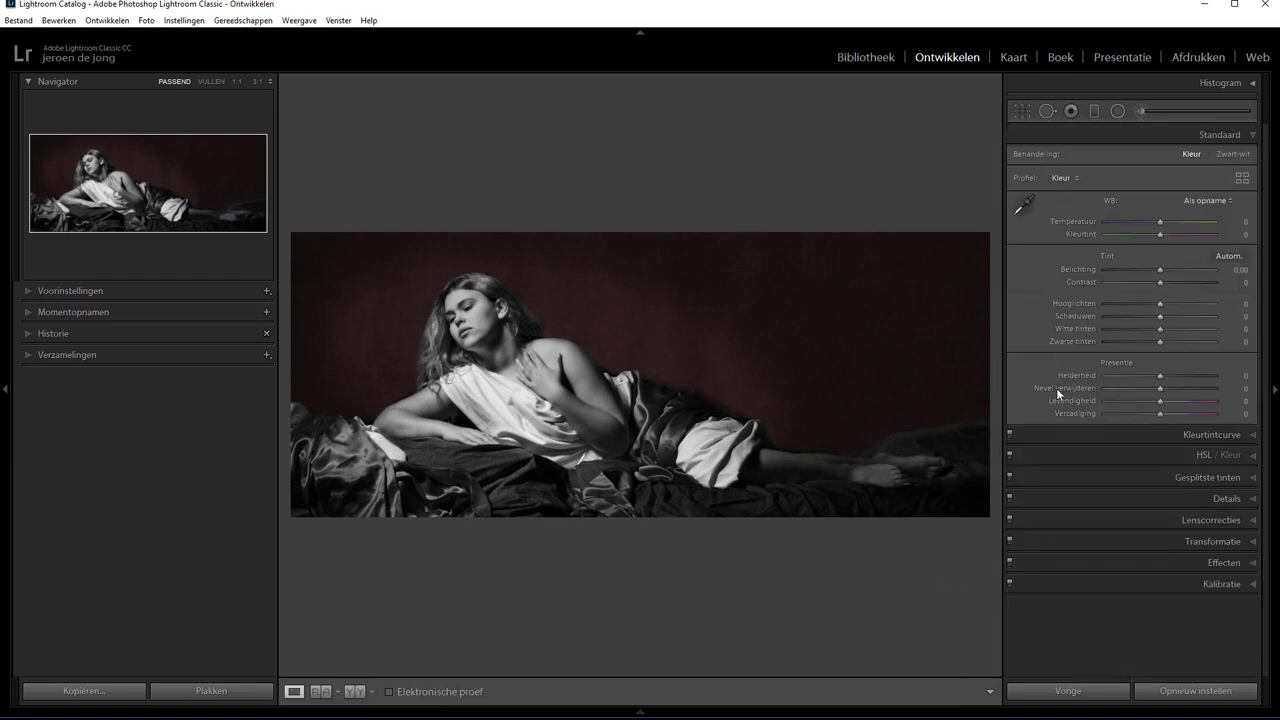
# Step: Start a new brush adjustment and pick a soft orange-pink skin tone as its colour
pyautogui.click(1200, 112)
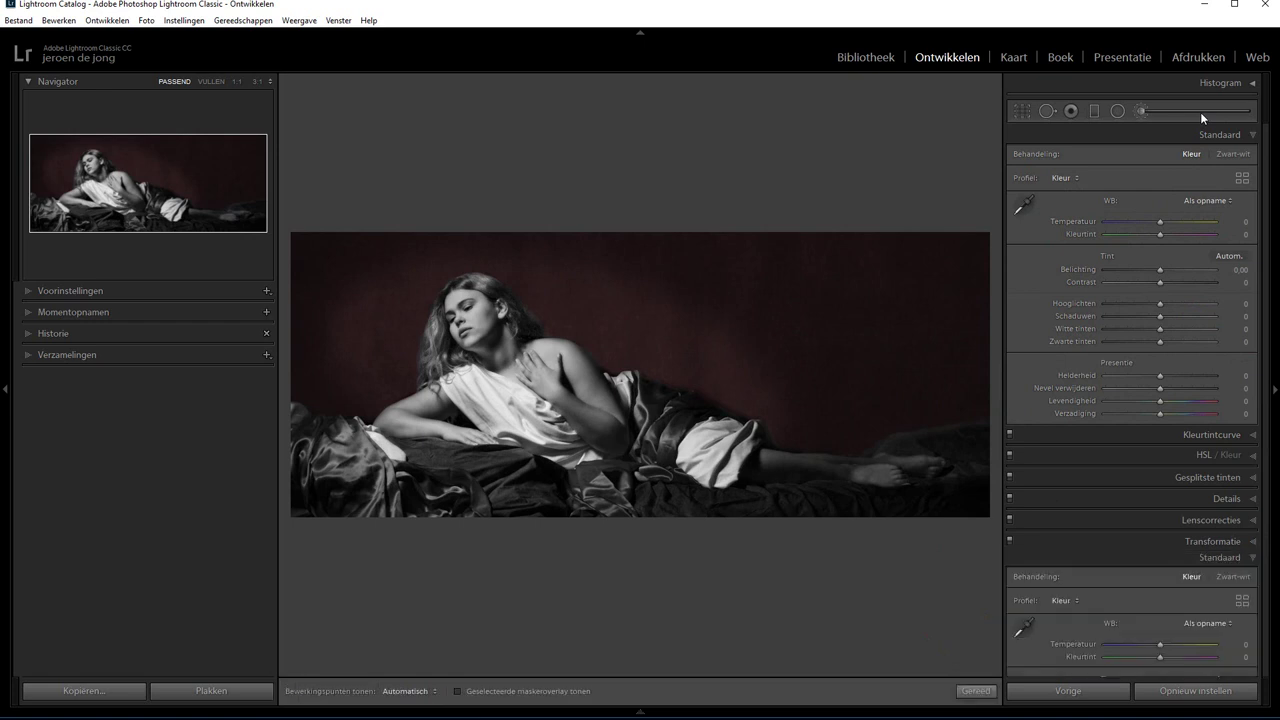
pyautogui.click(1209, 402)
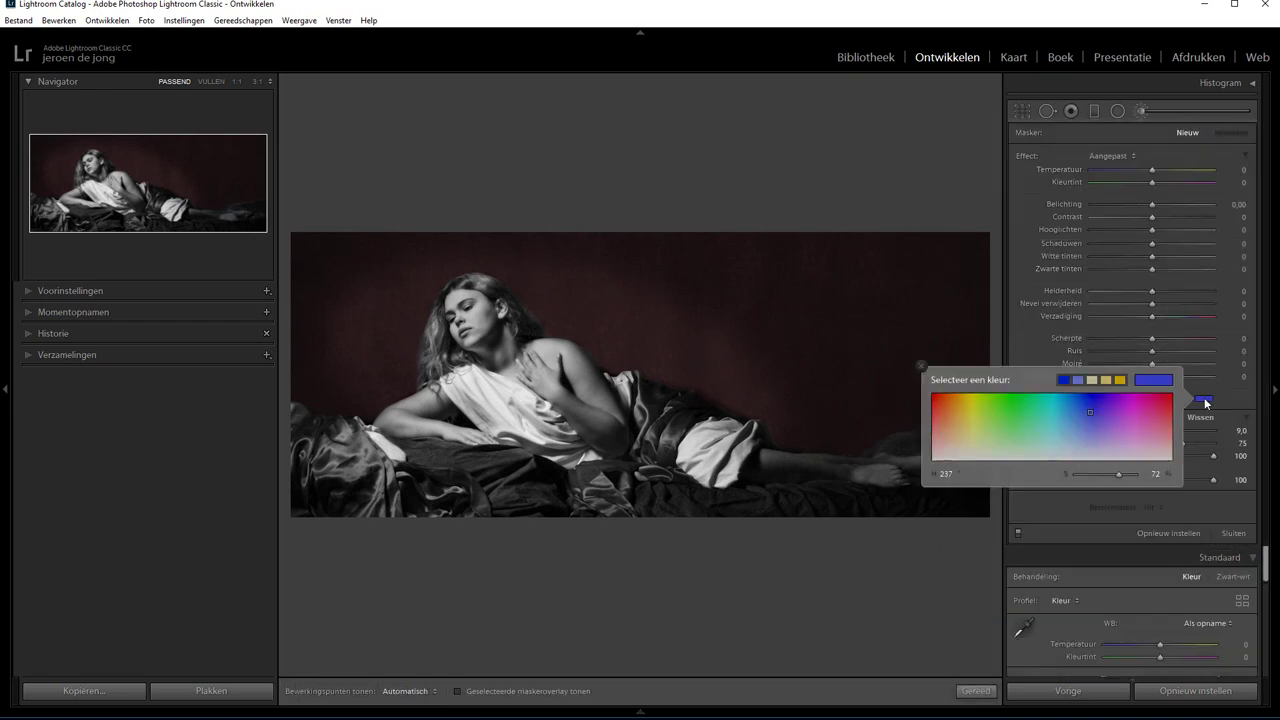
pyautogui.moveTo(958, 428); pyautogui.dragTo(946, 437)
# Step: Paint the skin tone over the forehead and cheek at 1:1 magnification
pyautogui.click(236, 82)
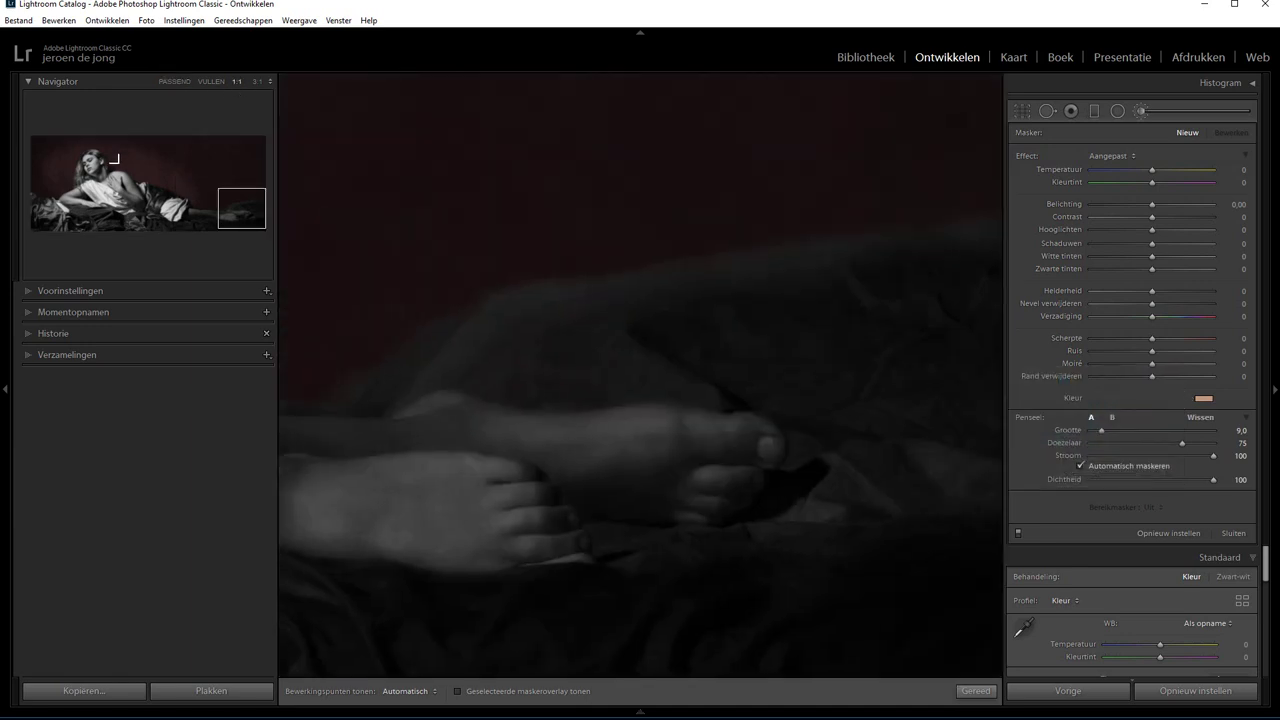
pyautogui.click(92, 165)
pyautogui.moveTo(706, 362); pyautogui.dragTo(700, 410)
pyautogui.press('h')
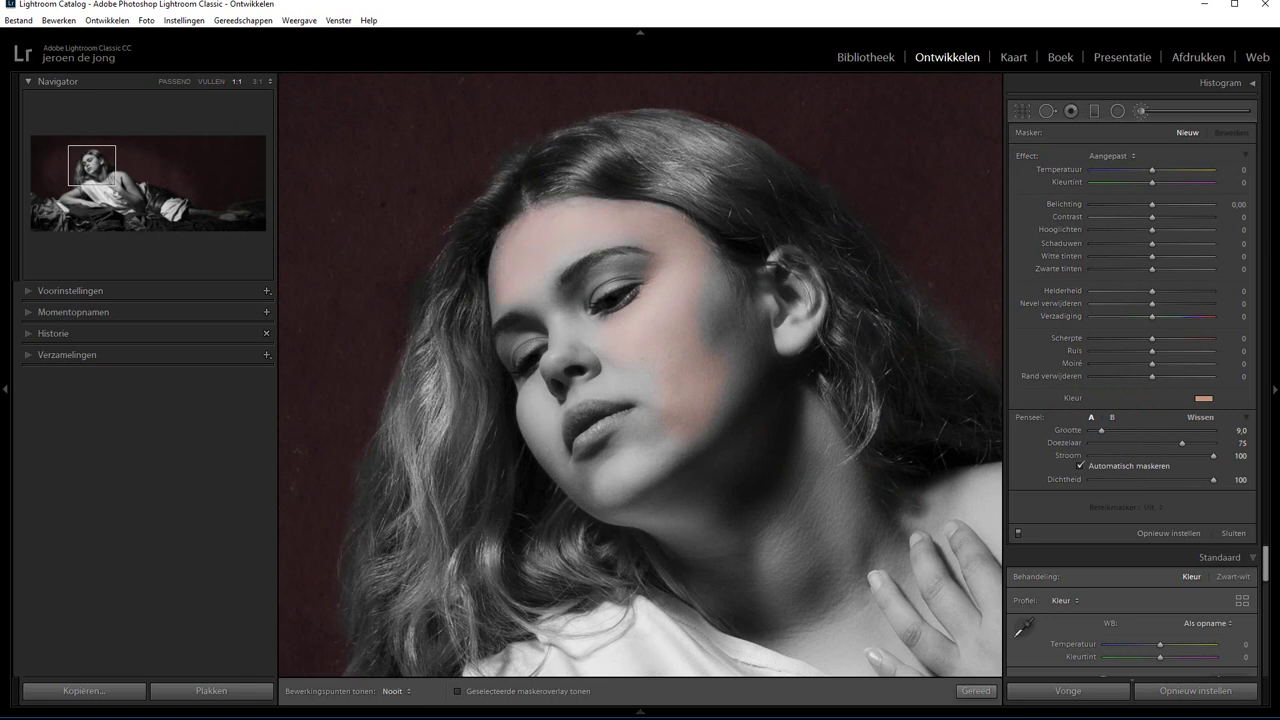
pyautogui.press('h')
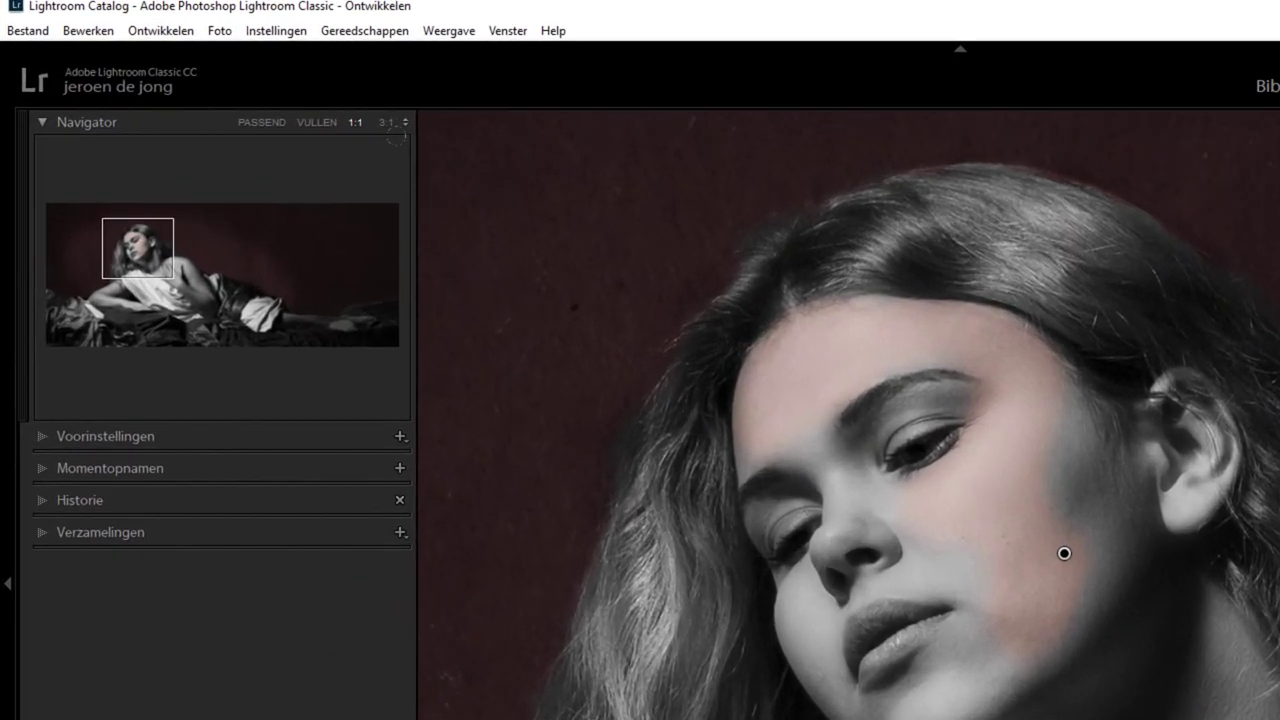
# Step: Paint the skin tone over the eyelids and the skin around the eyes at 4:1 magnification, with the edit pins hidden
pyautogui.click(406, 124)
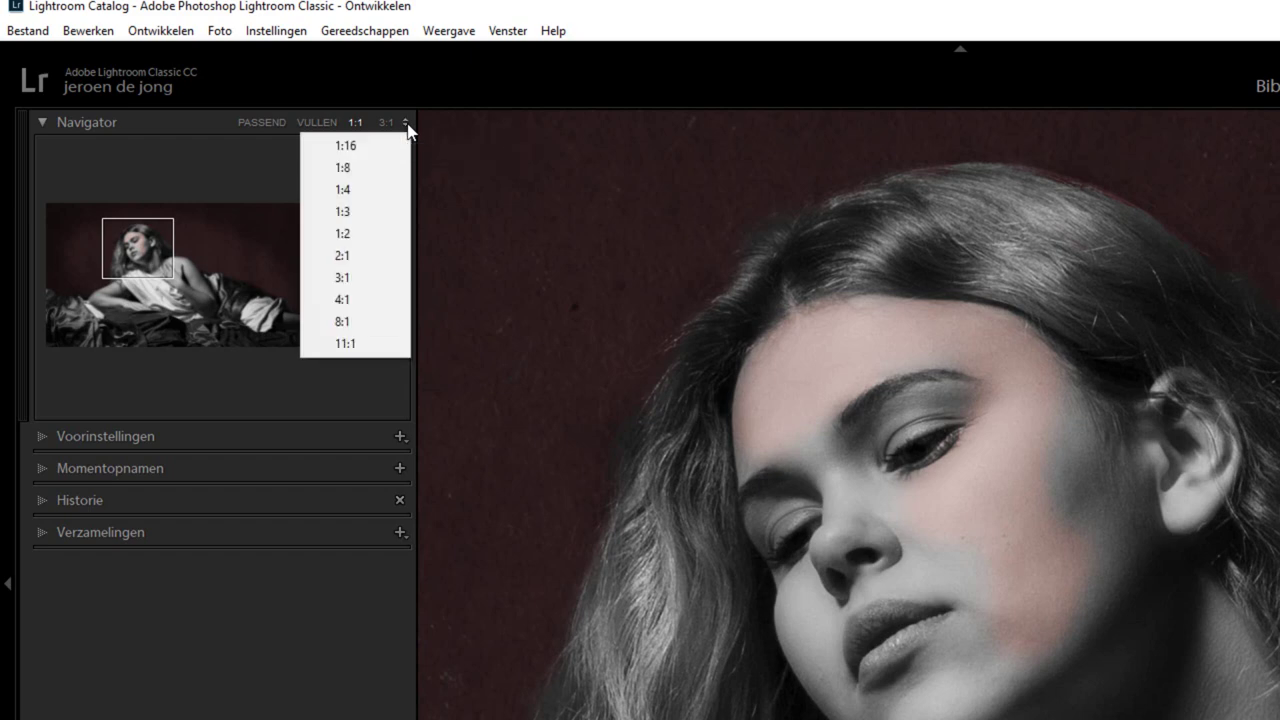
pyautogui.click(348, 302)
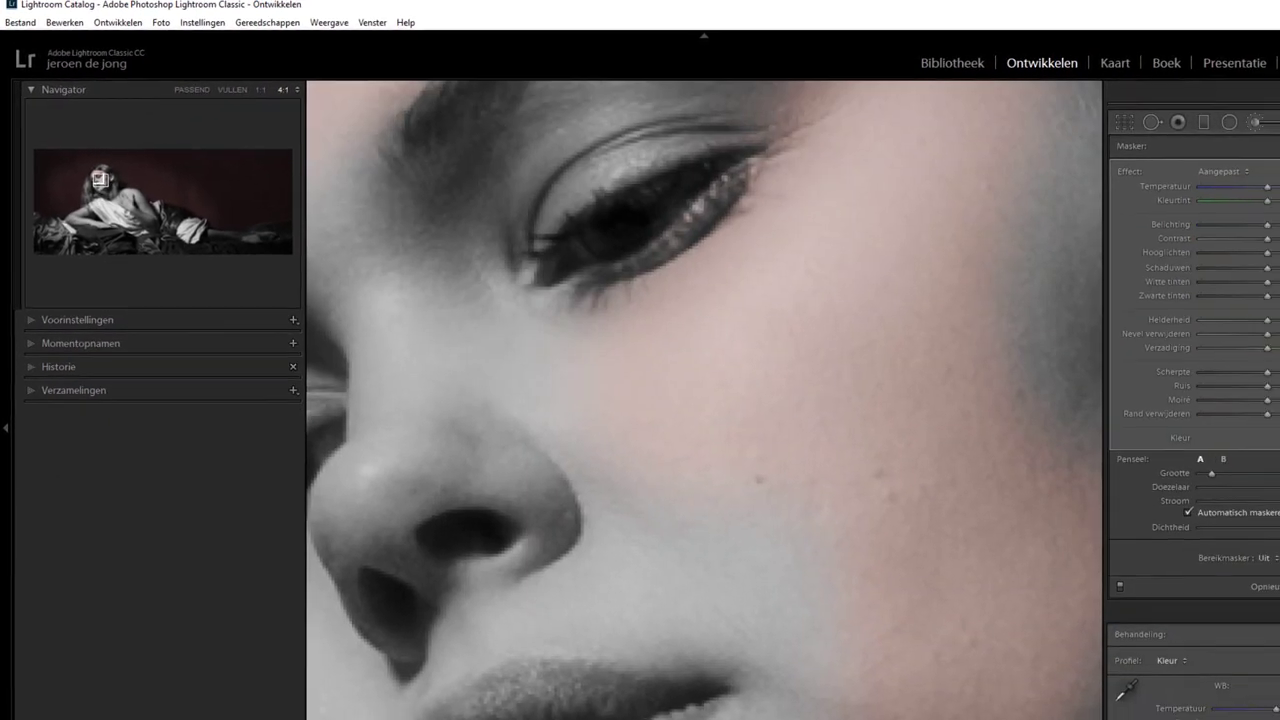
pyautogui.moveTo(100, 180); pyautogui.dragTo(97, 174)
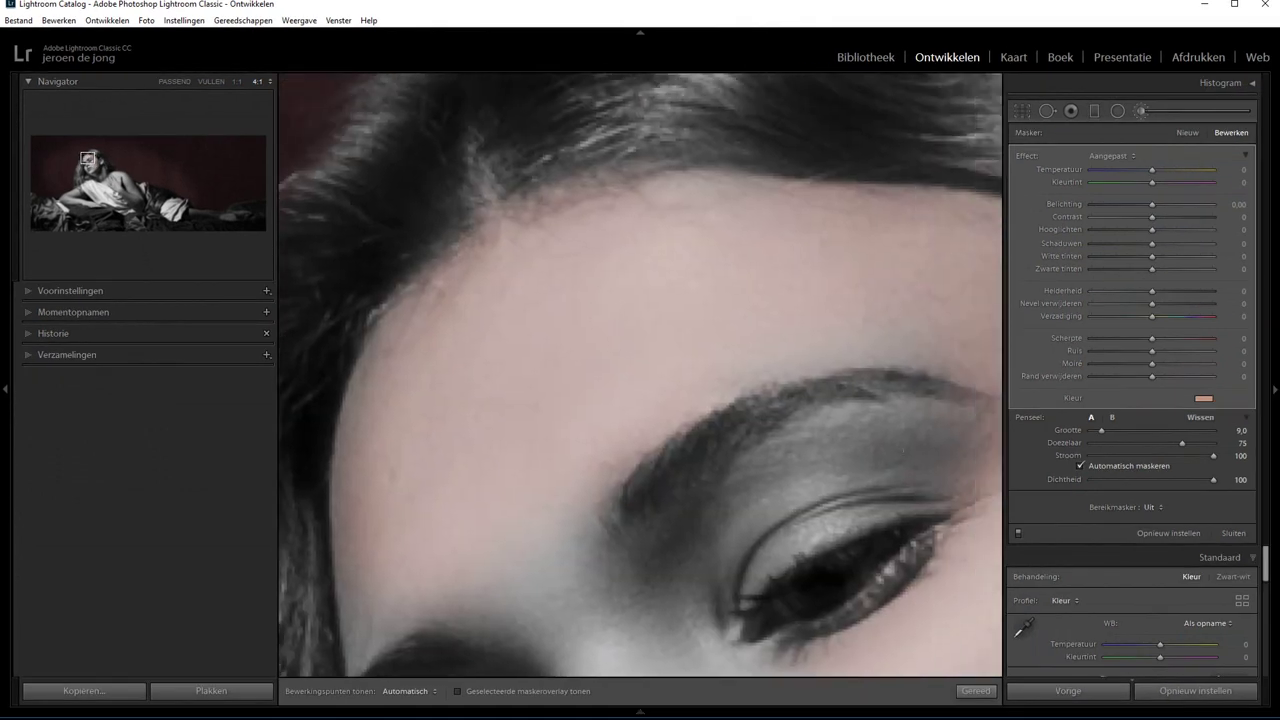
pyautogui.press('h')
pyautogui.press('h')
pyautogui.moveTo(841, 462); pyautogui.dragTo(492, 413)
pyautogui.press('h')
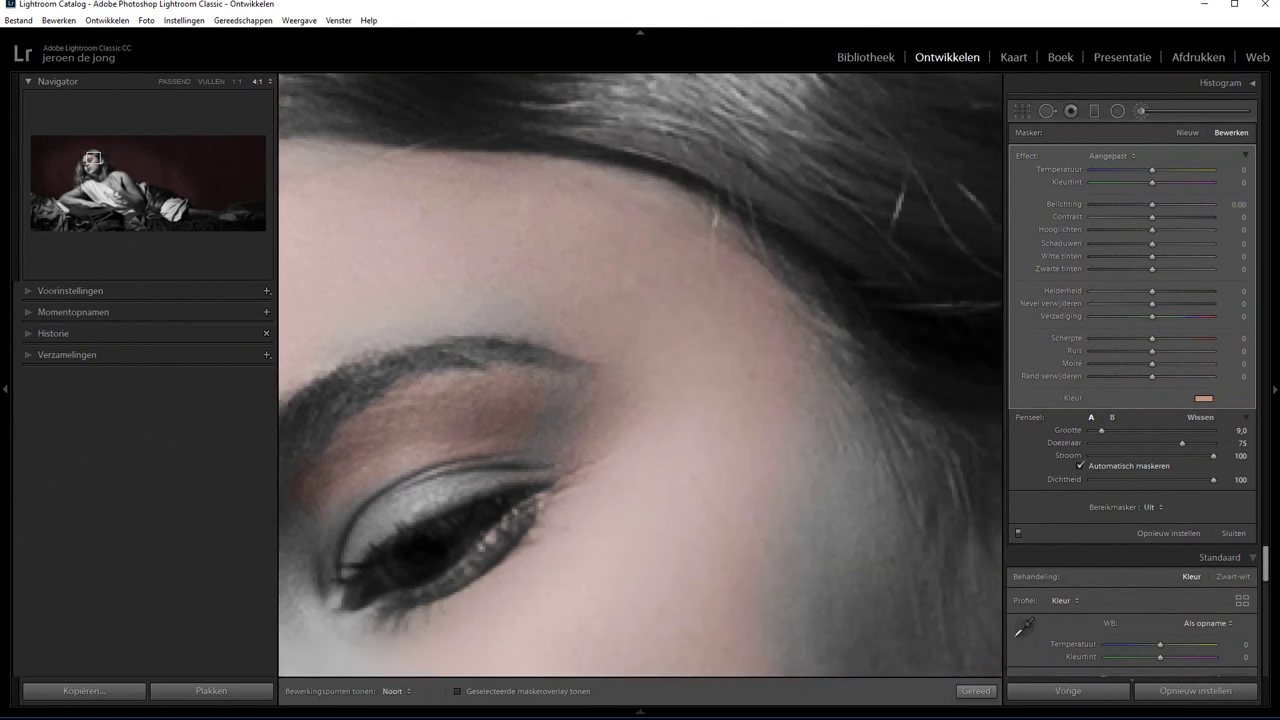
pyautogui.moveTo(686, 489); pyautogui.dragTo(1096, 379)
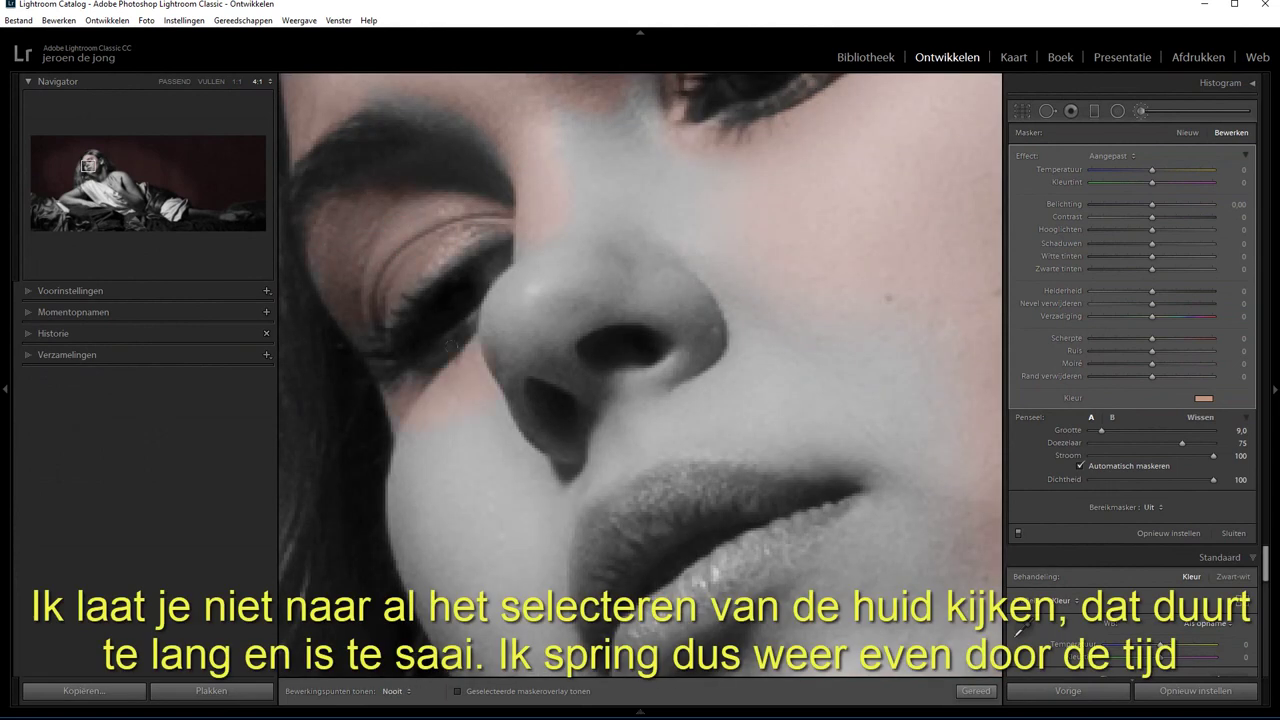
# Step: Enlarge brush A to 3,0 and complete the skin mask around the toes
pyautogui.press(']')
pyautogui.press(']')
pyautogui.press(']')
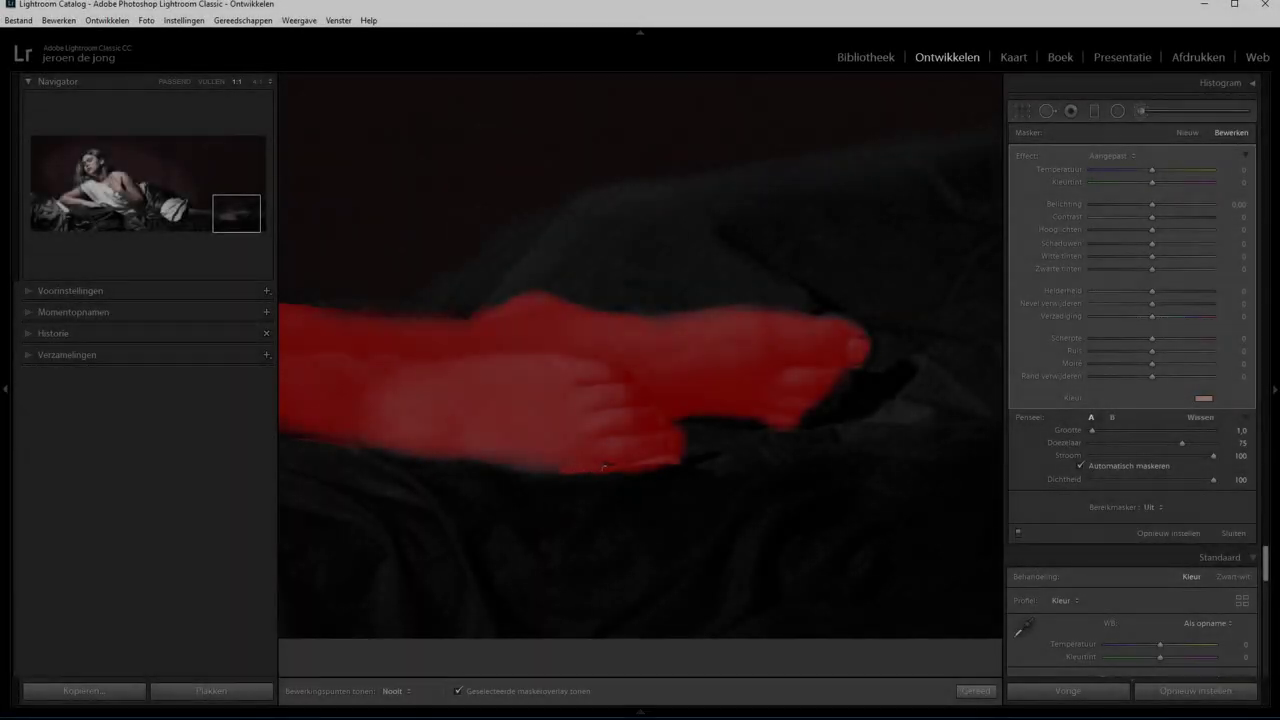
# Step: Hide the skin mask's overlay, show the whole photo, and finish the skin adjustment
pyautogui.press('h')
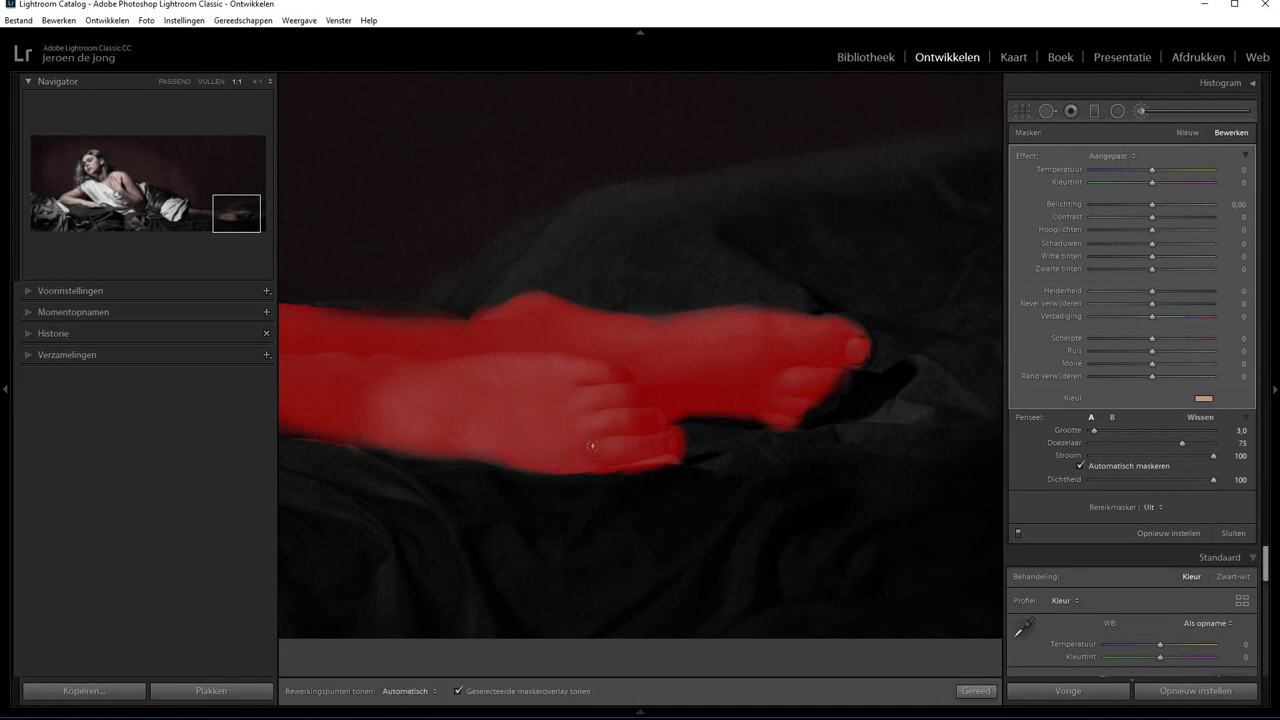
pyautogui.press('o')
pyautogui.press('z')
pyautogui.press('h')
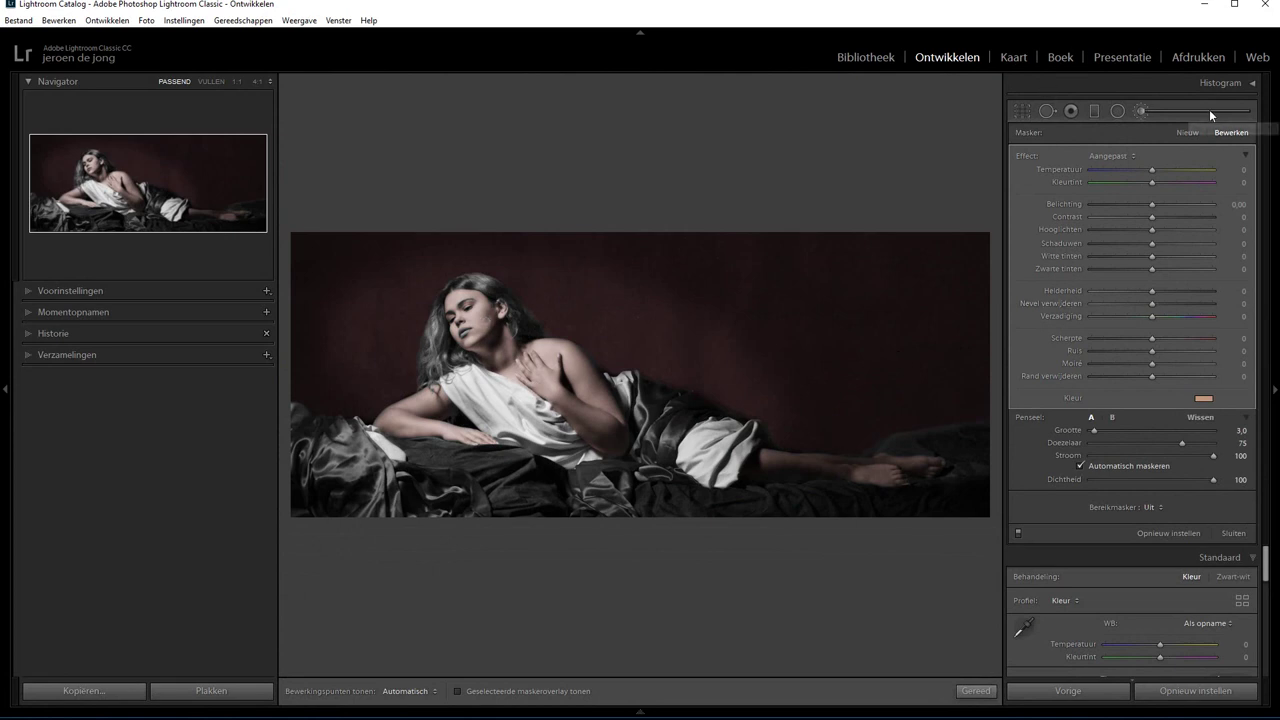
pyautogui.press('k')
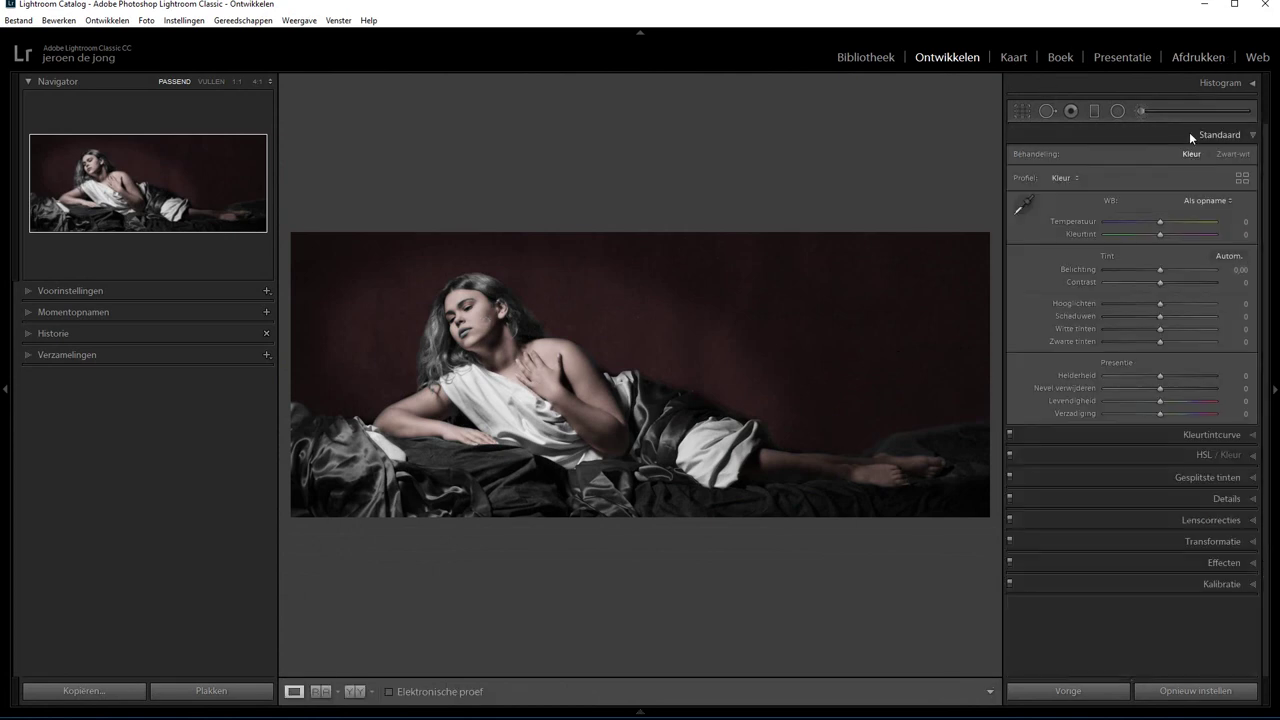
# Step: Start a new brush adjustment for the satin drape beside the model's elbow and pick a strong red as its colour
pyautogui.click(1194, 111)
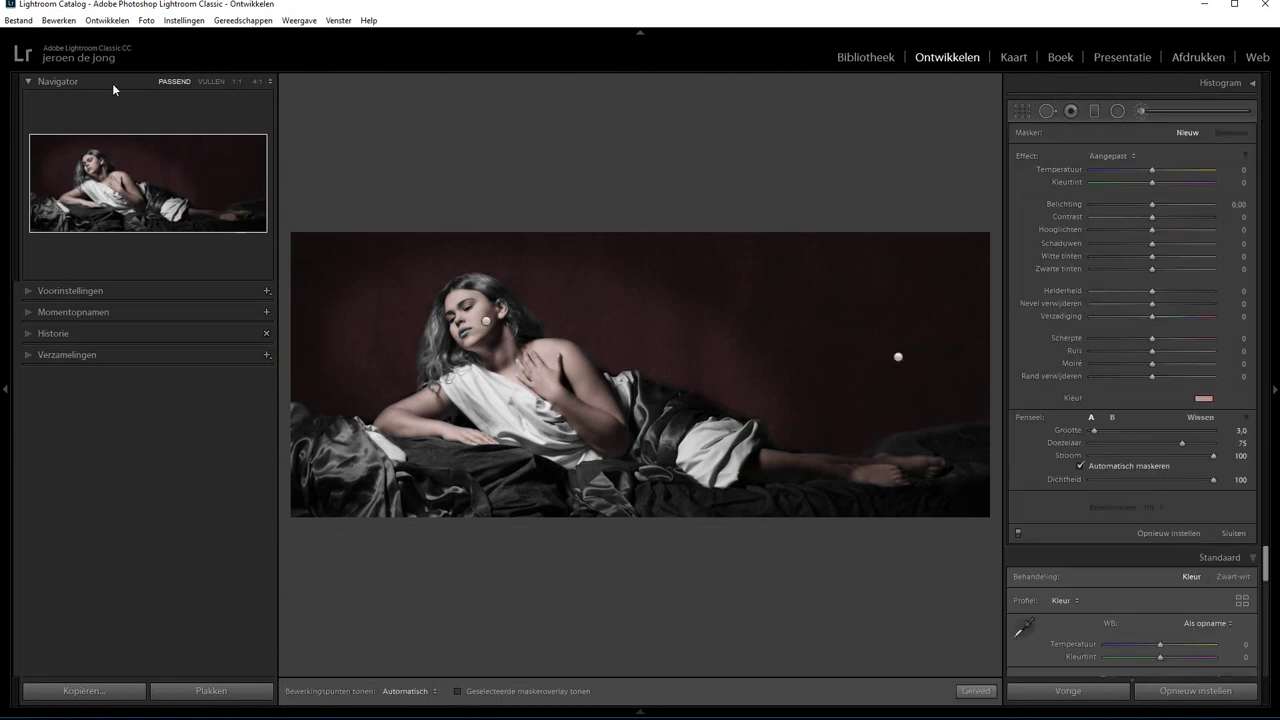
pyautogui.click(237, 81)
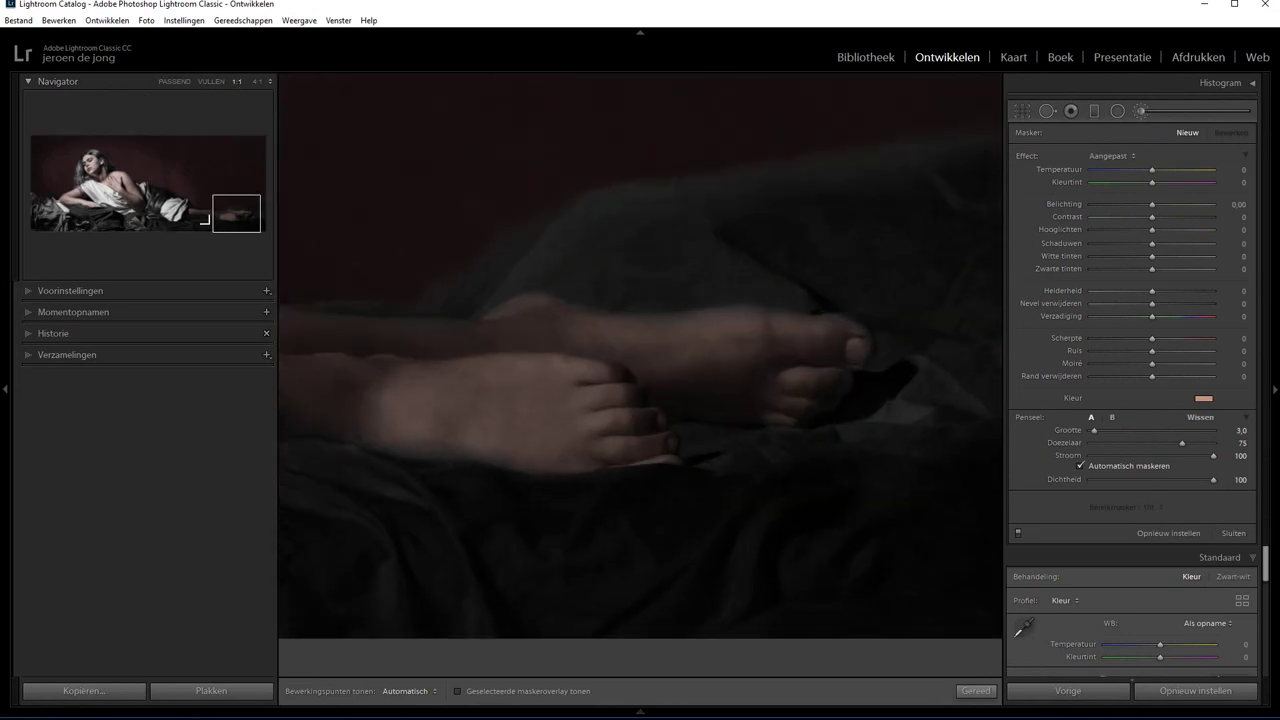
pyautogui.moveTo(214, 220); pyautogui.dragTo(44, 208)
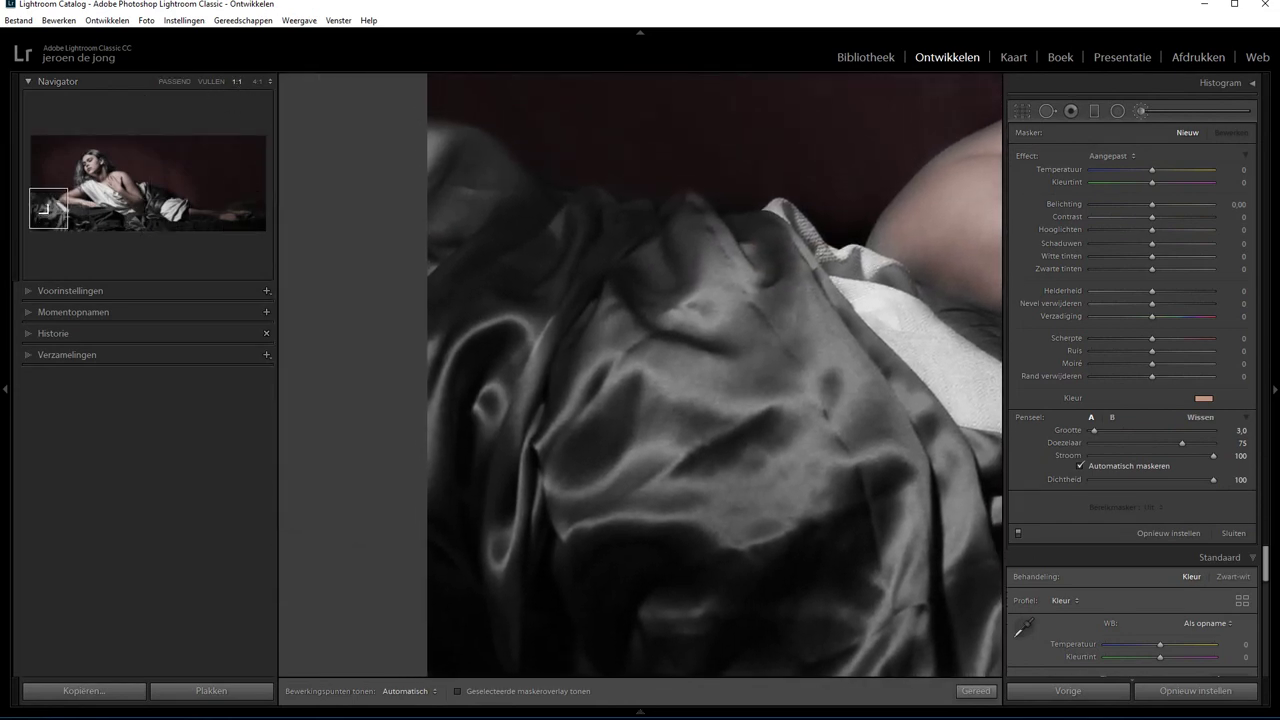
pyautogui.click(1203, 400)
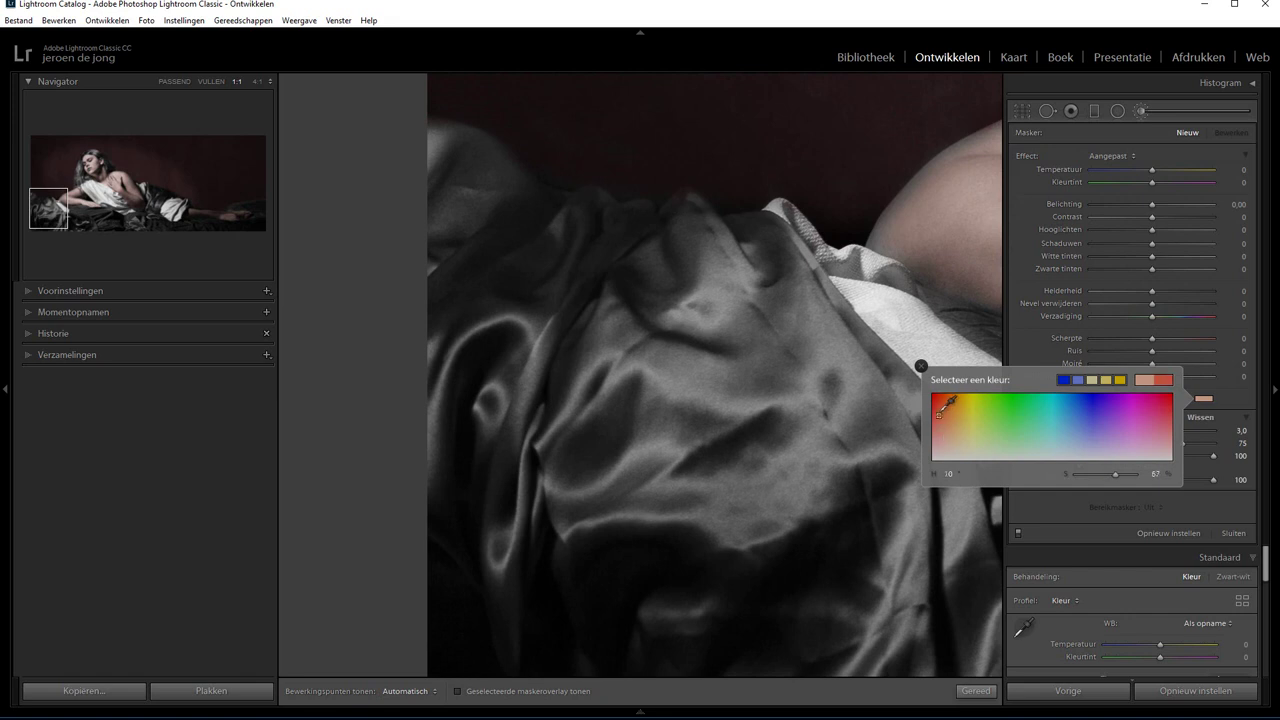
pyautogui.moveTo(948, 411); pyautogui.dragTo(935, 402)
pyautogui.click(922, 368)
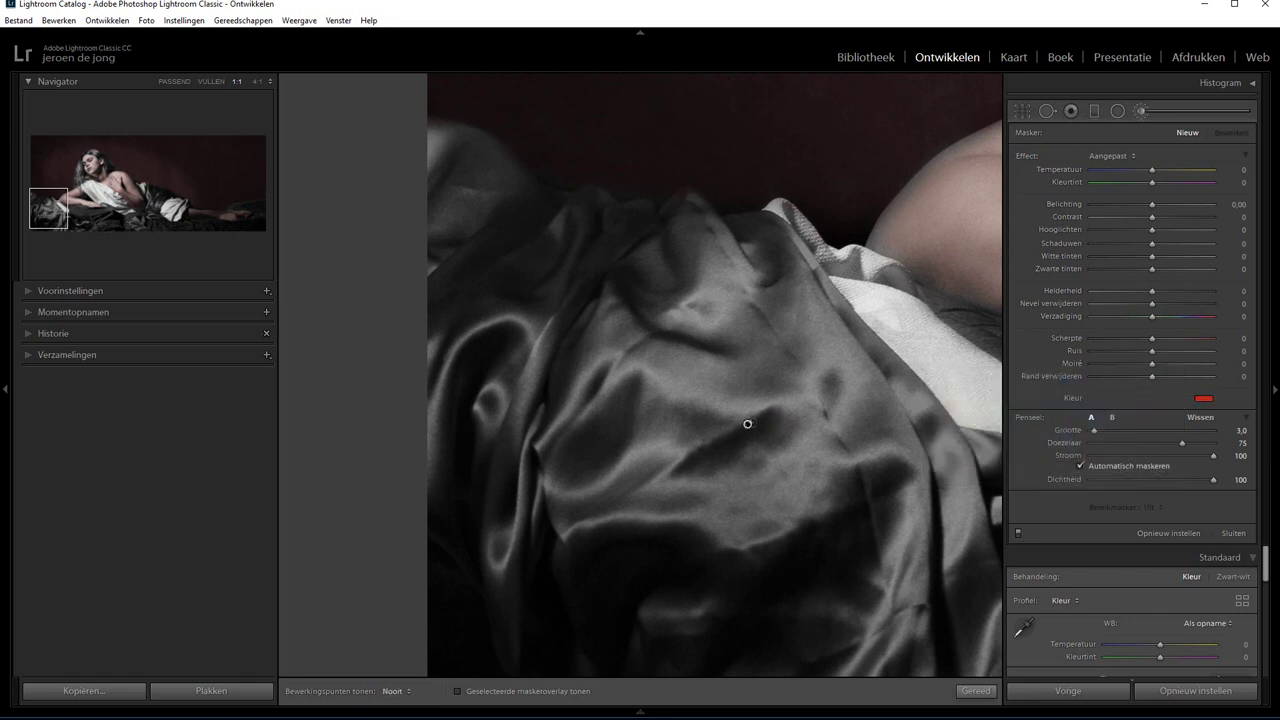
# Step: Paint the satin drape red with brush A enlarged to 10,0 and the edit pins hidden
pyautogui.moveTo(748, 446)
pyautogui.mouseDown()
pyautogui.moveTo(765, 430)
pyautogui.moveTo(735, 425)
pyautogui.mouseUp()
pyautogui.scroll(5, 748, 423)
pyautogui.press('h')
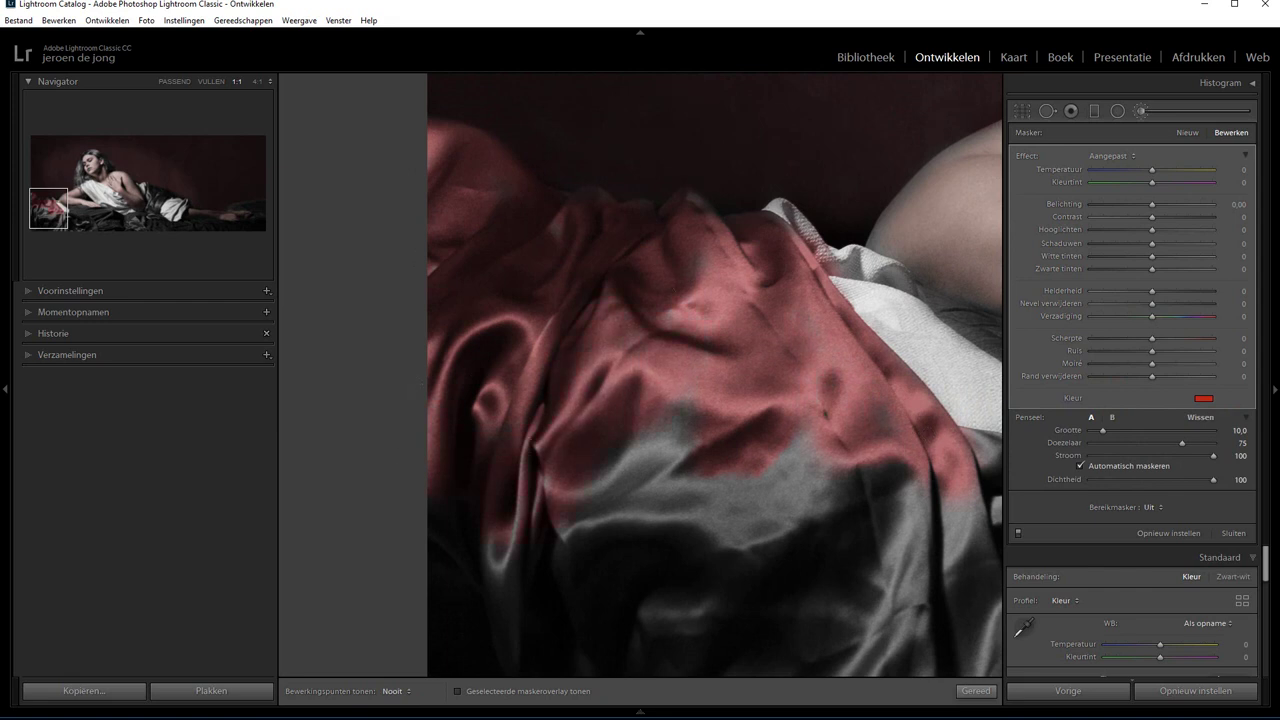
pyautogui.moveTo(623, 455); pyautogui.dragTo(309, 429)
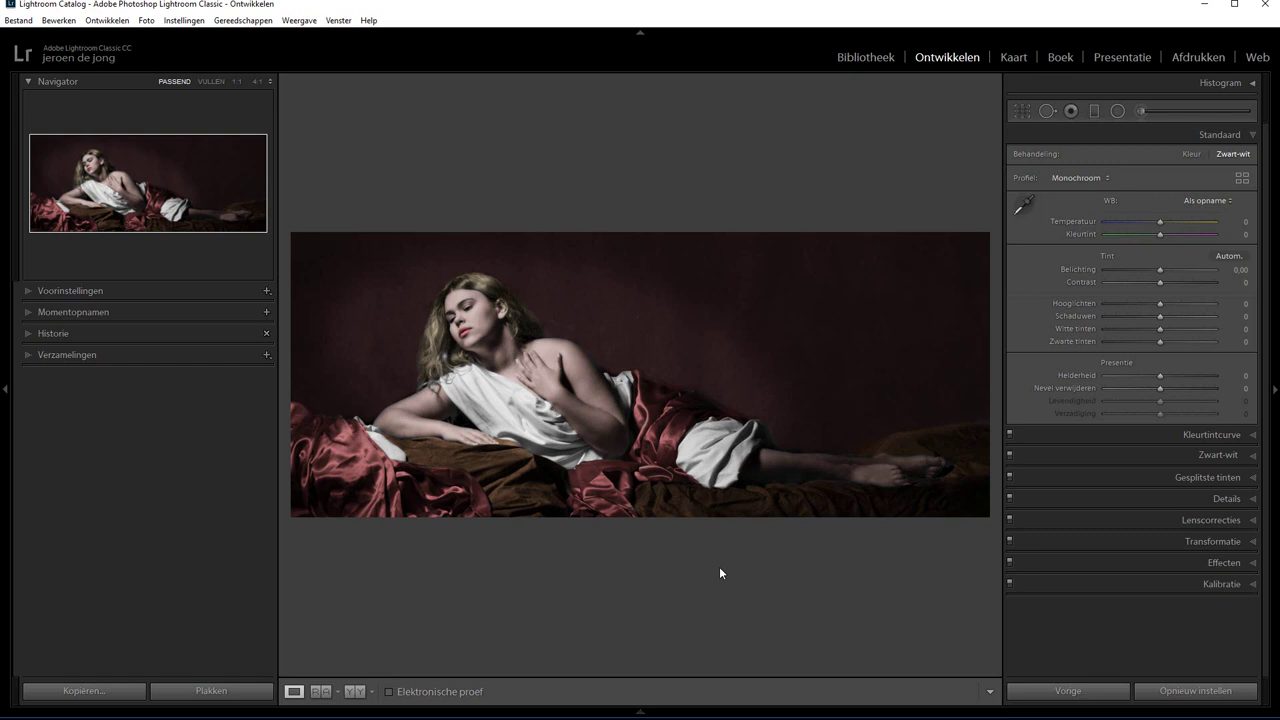
# Step: Reopen the adjustment brush, set the edit pins to always show (Altijd), and select the brown cloth's mask
pyautogui.click(1150, 111)
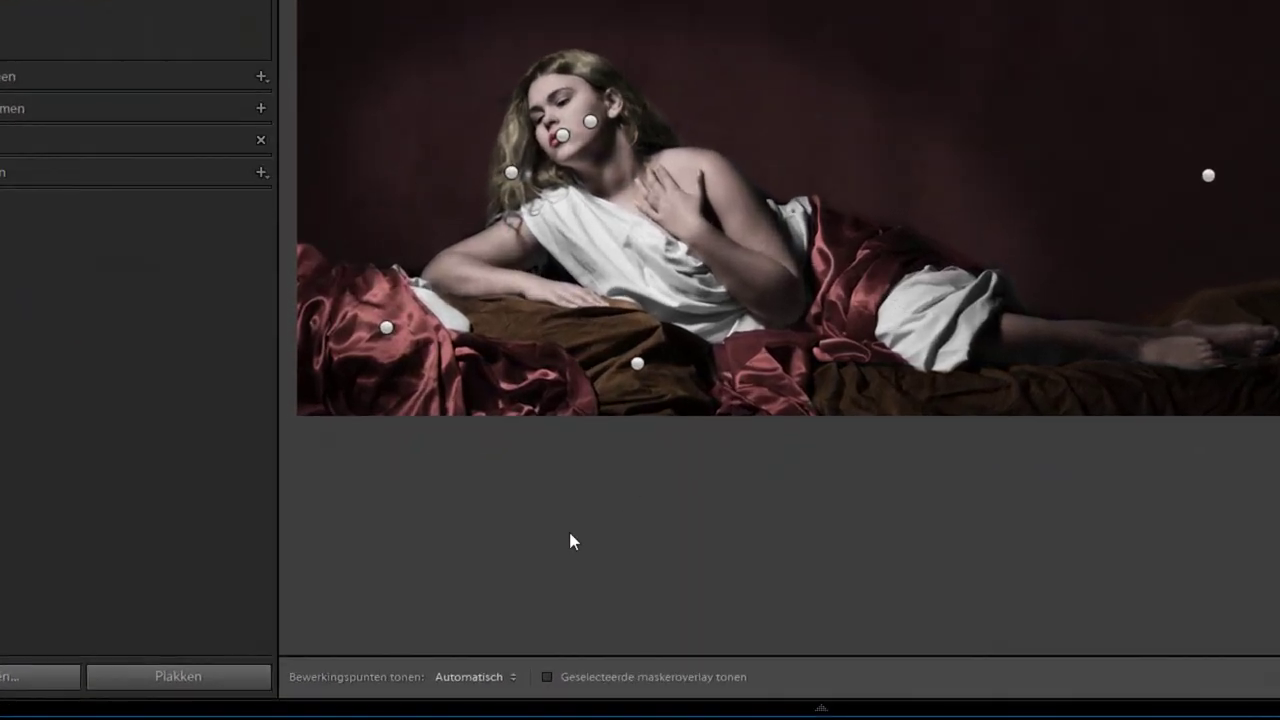
pyautogui.click(455, 677)
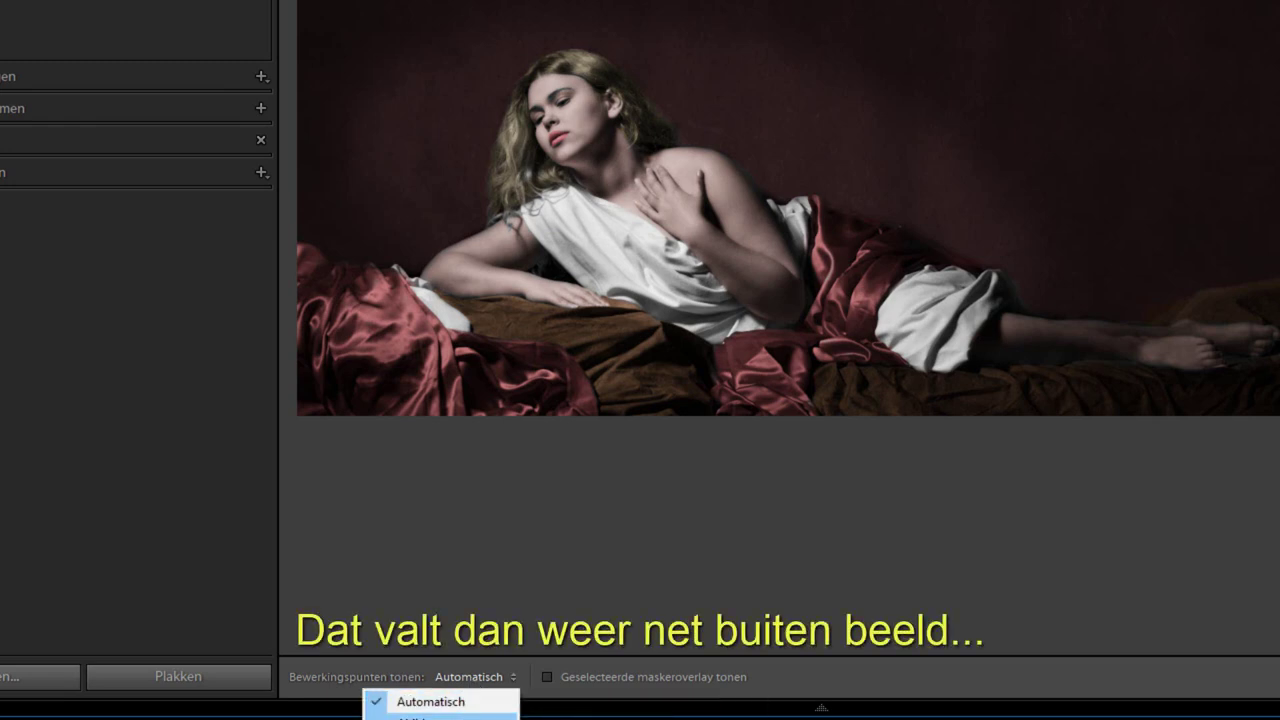
pyautogui.click(461, 716)
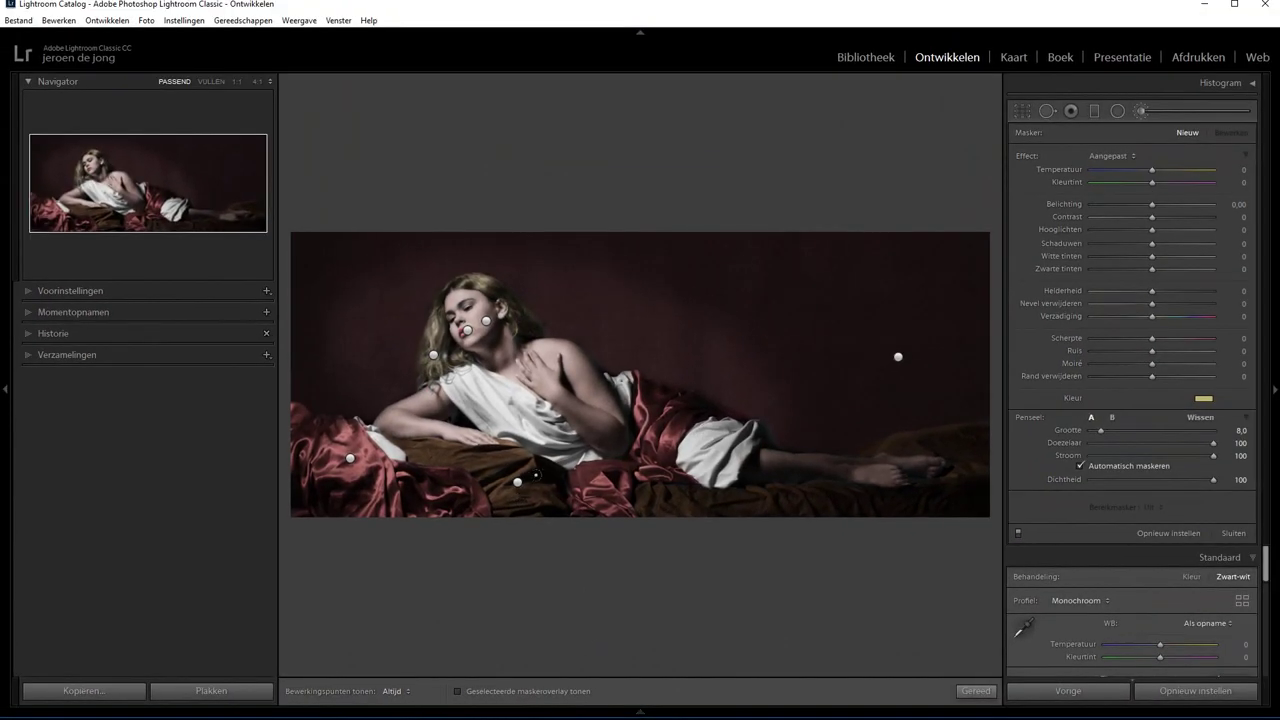
pyautogui.moveTo(518, 487)
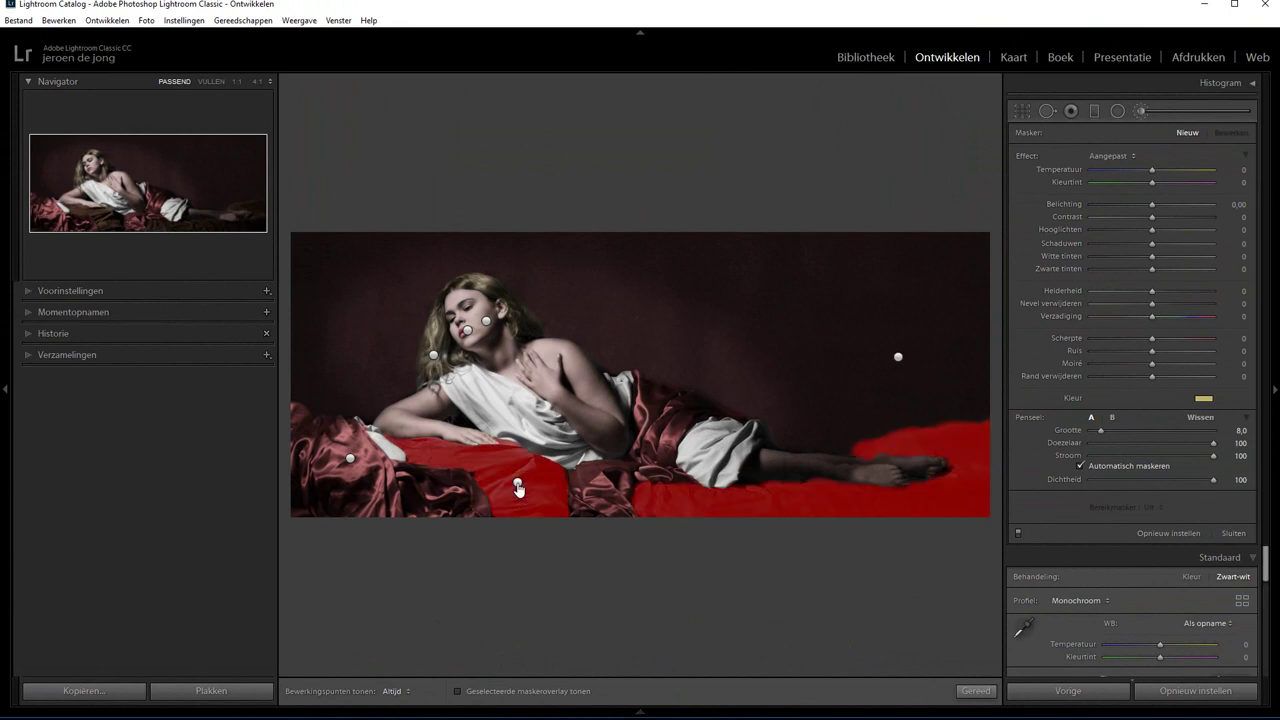
pyautogui.click(518, 485)
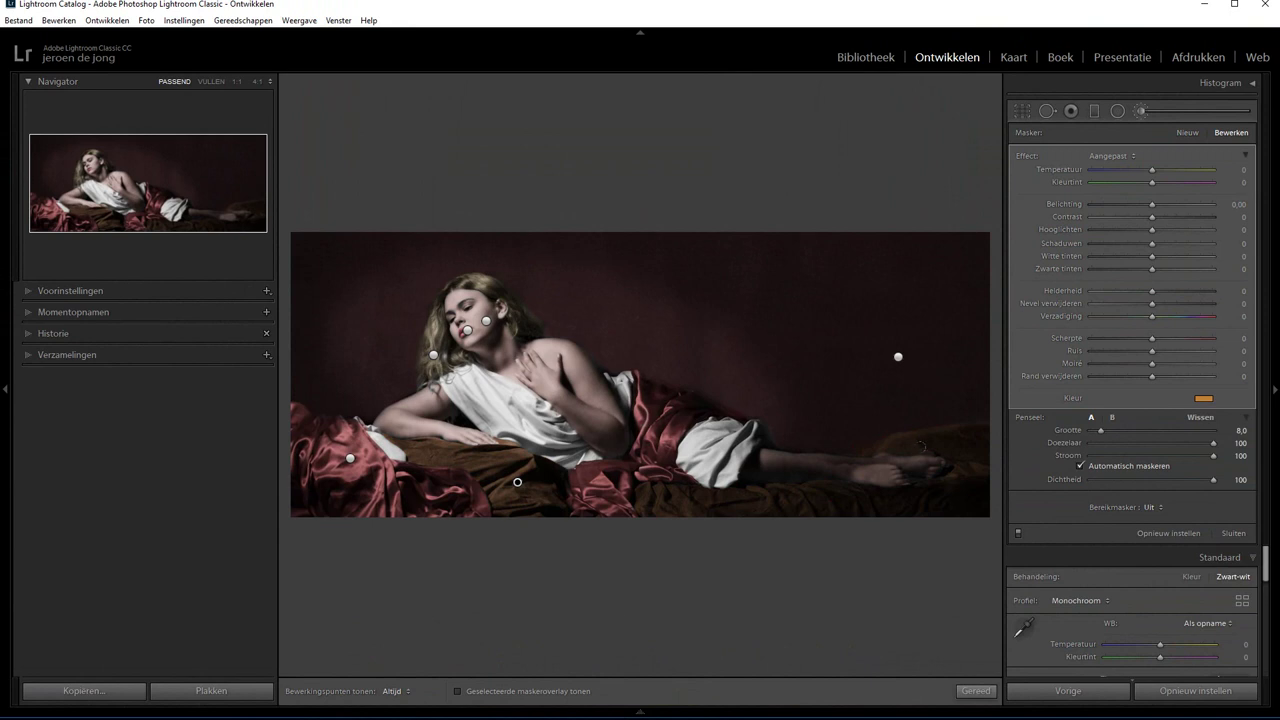
# Step: Change the colour of the cloth under the model to blue with hue 222 and saturation 78
pyautogui.click(1204, 398)
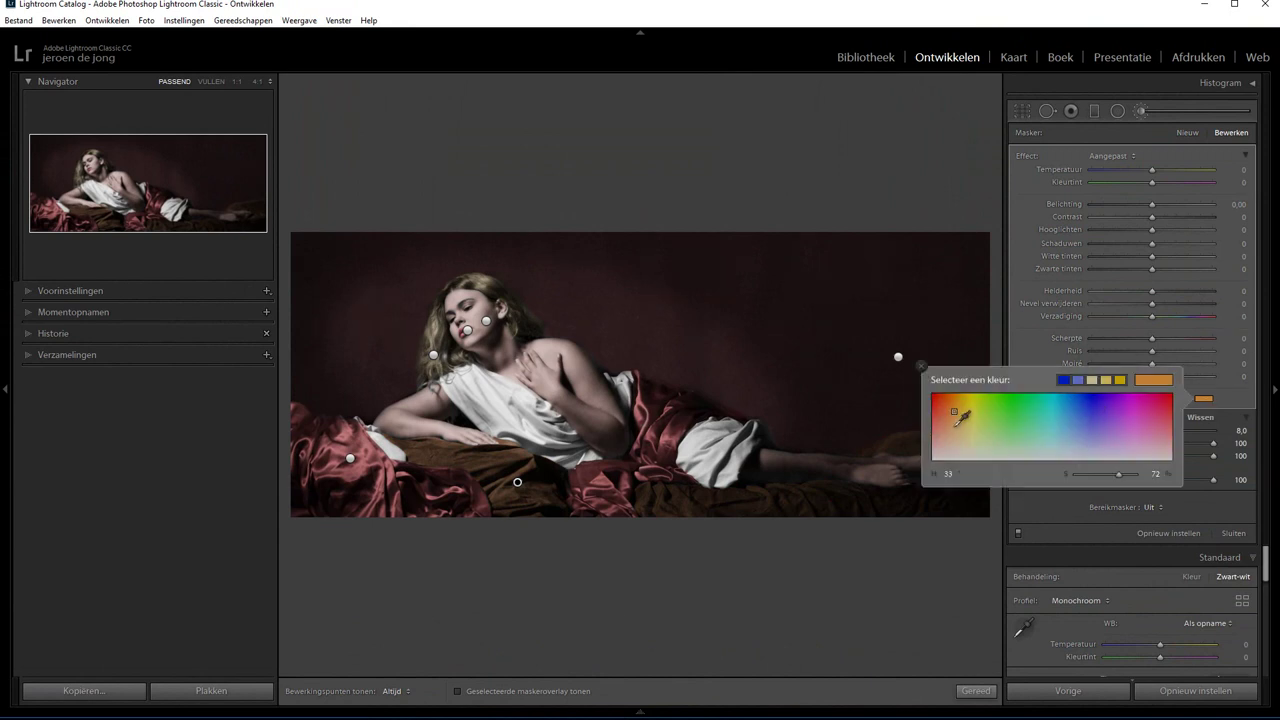
pyautogui.moveTo(958, 415); pyautogui.dragTo(948, 436)
pyautogui.moveTo(1086, 399)
pyautogui.mouseDown()
pyautogui.moveTo(1098, 398)
pyautogui.moveTo(1080, 408)
pyautogui.mouseUp()
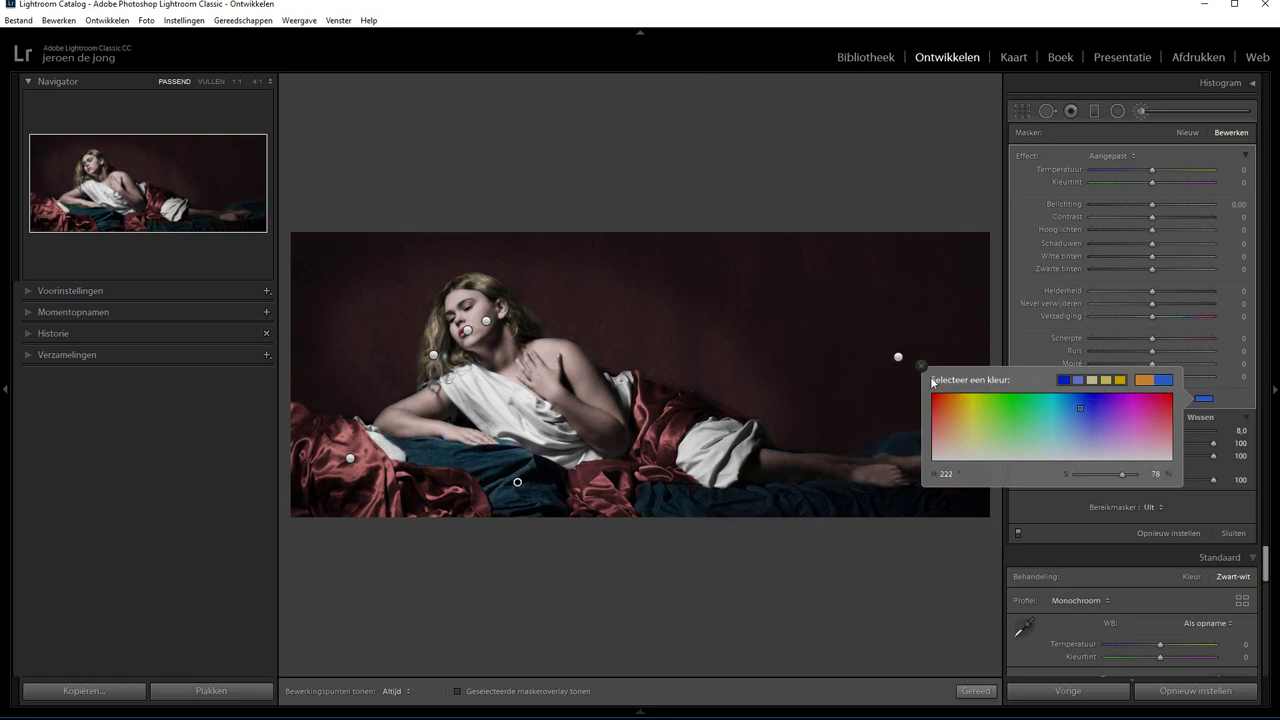
pyautogui.click(920, 365)
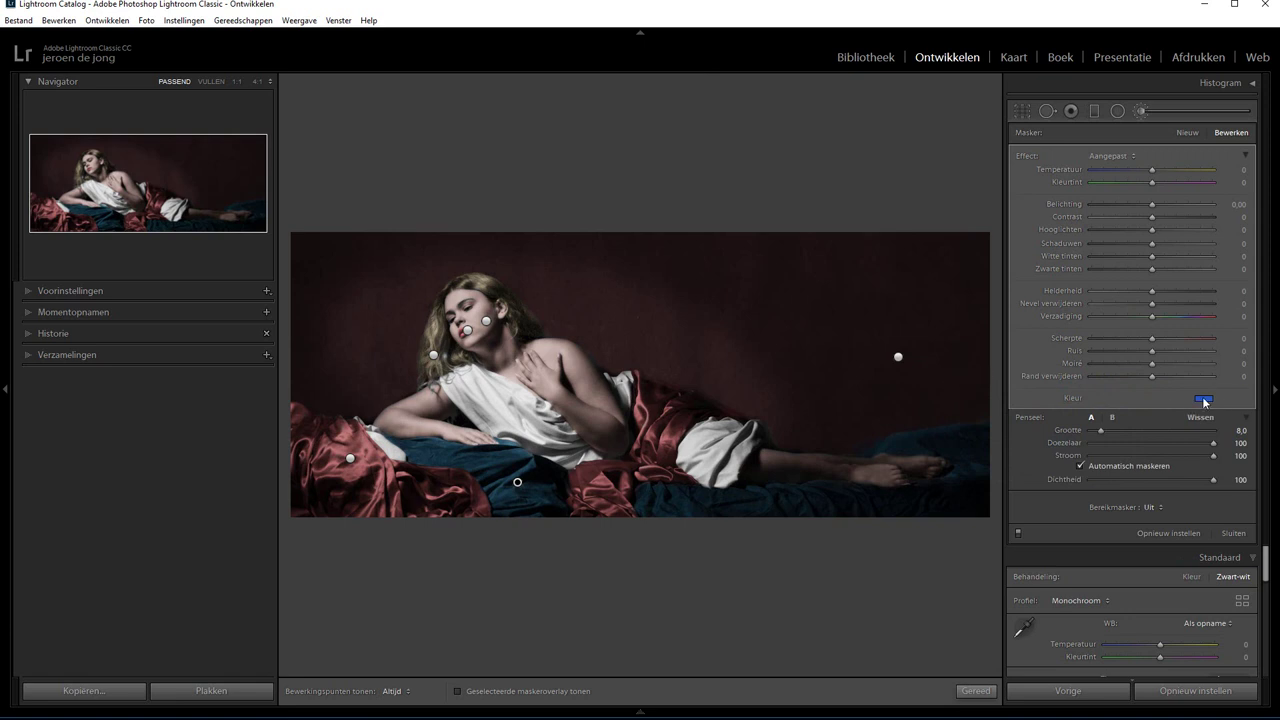
# Step: Recolour the cloth under the model to a muted reddish brown and lower its exposure to −0,70
pyautogui.click(1205, 400)
pyautogui.click(942, 426)
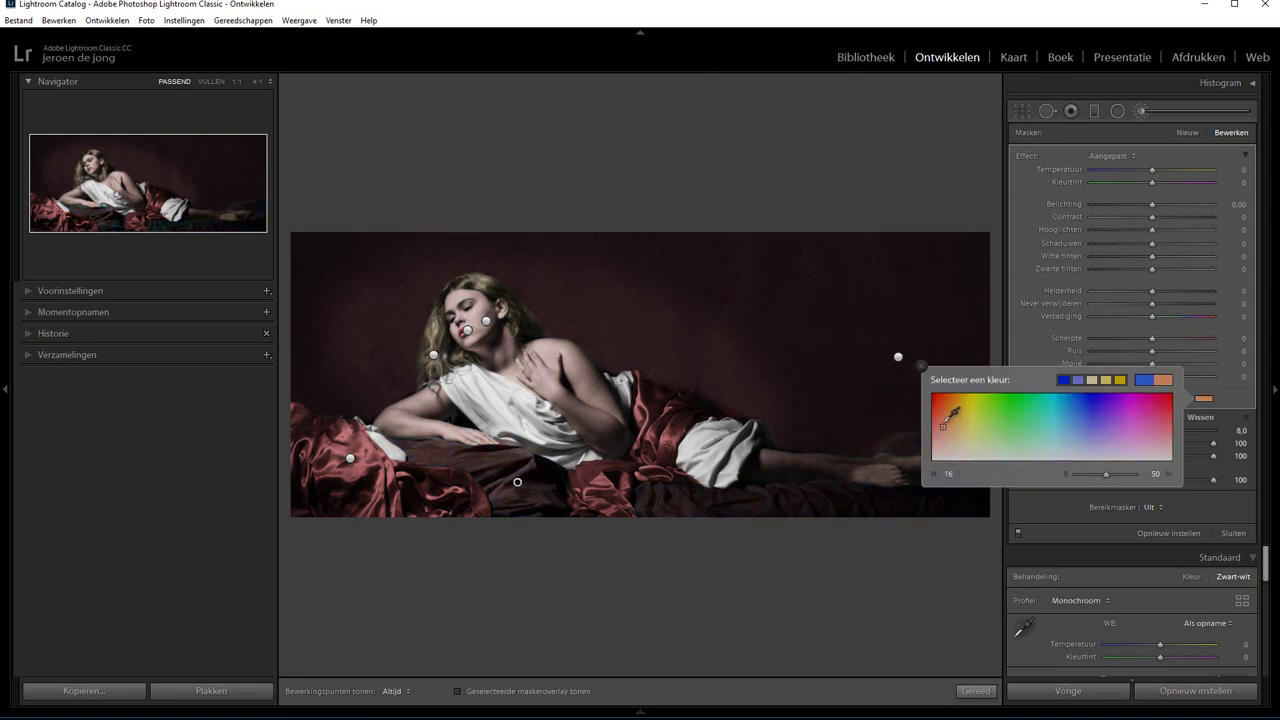
pyautogui.click(937, 435)
pyautogui.click(921, 366)
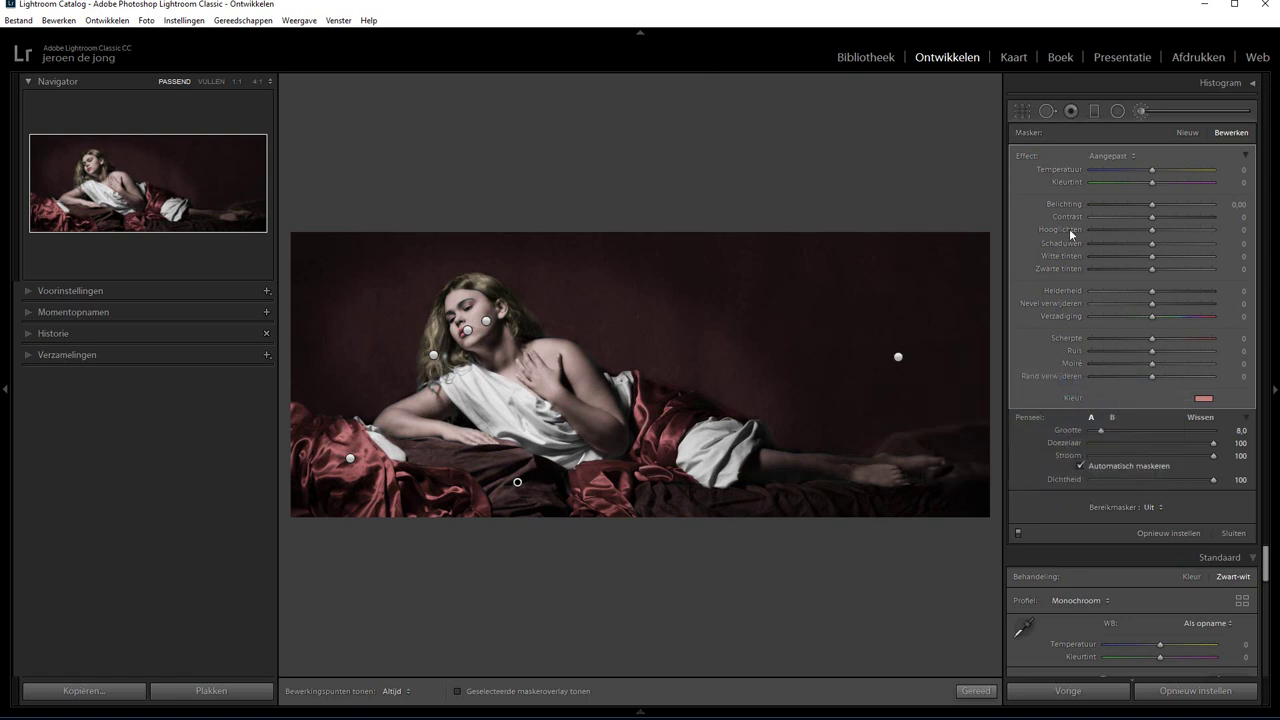
pyautogui.moveTo(1152, 205); pyautogui.dragTo(1136, 208)
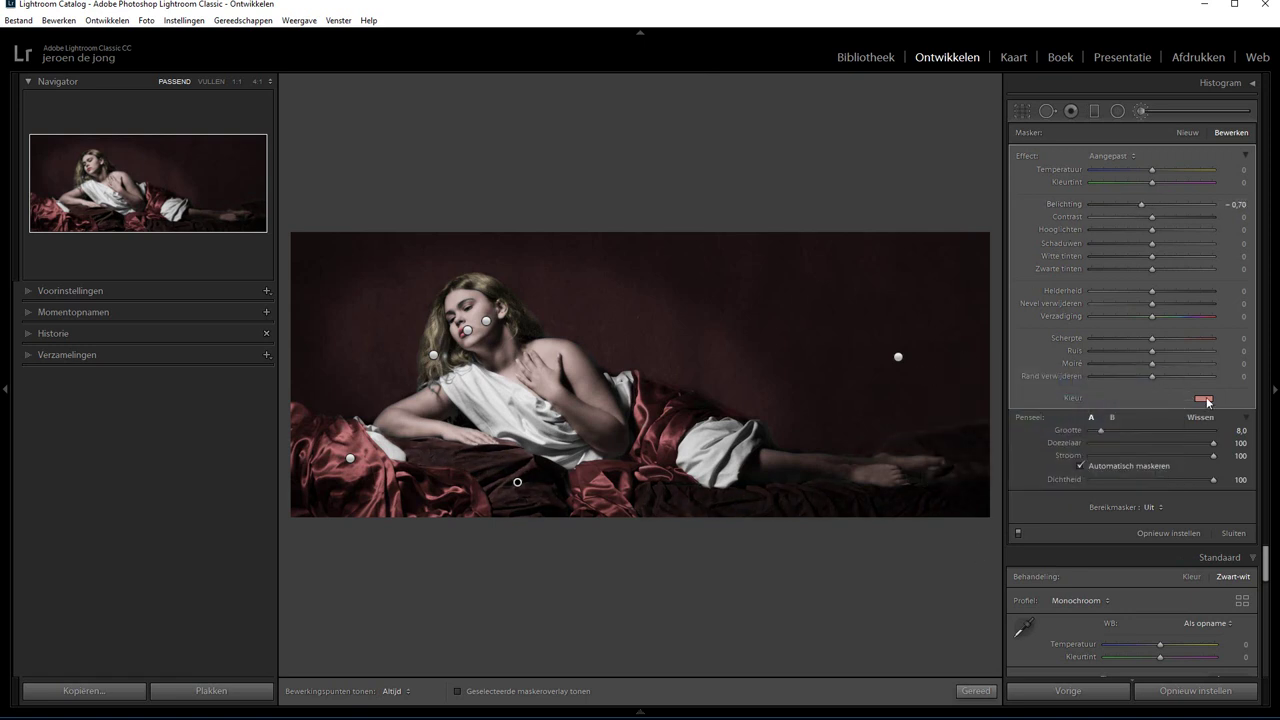
# Step: Select the lips' mask, reduce its red colour to saturation 49, and brighten its exposure slightly to soften the lipstick
pyautogui.click(211, 82)
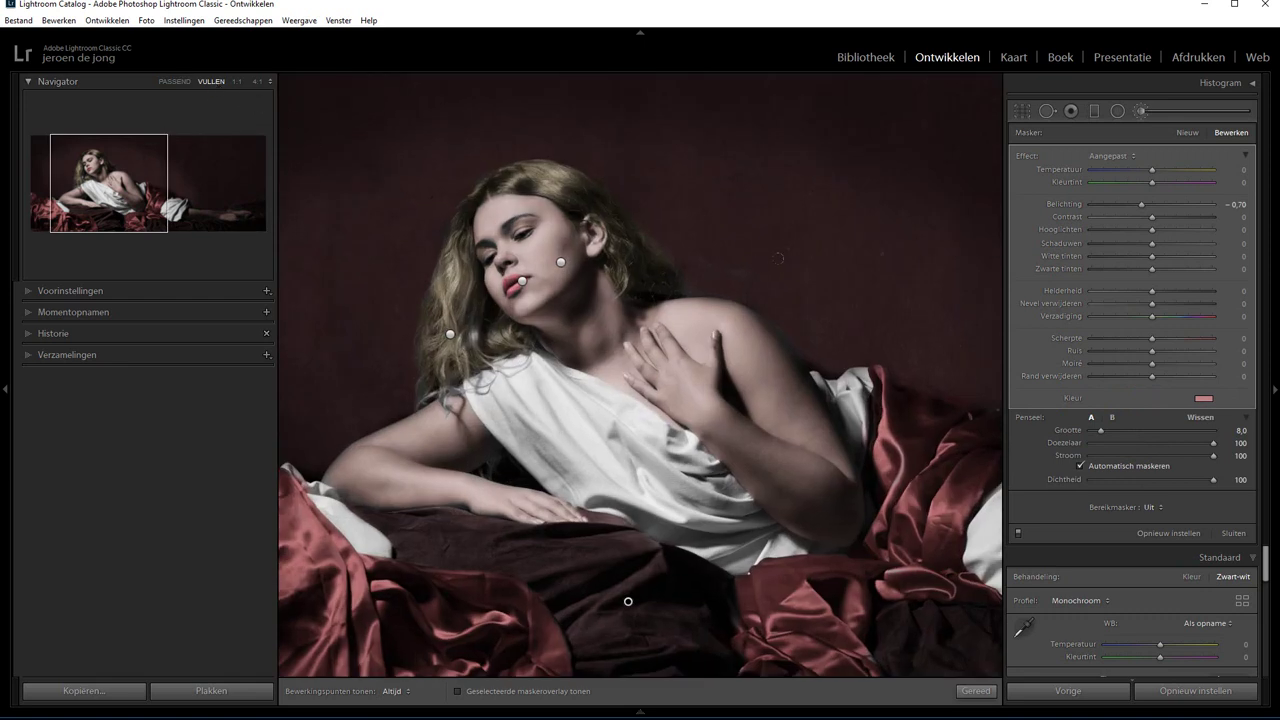
pyautogui.click(522, 281)
pyautogui.moveTo(1140, 204); pyautogui.dragTo(1136, 204)
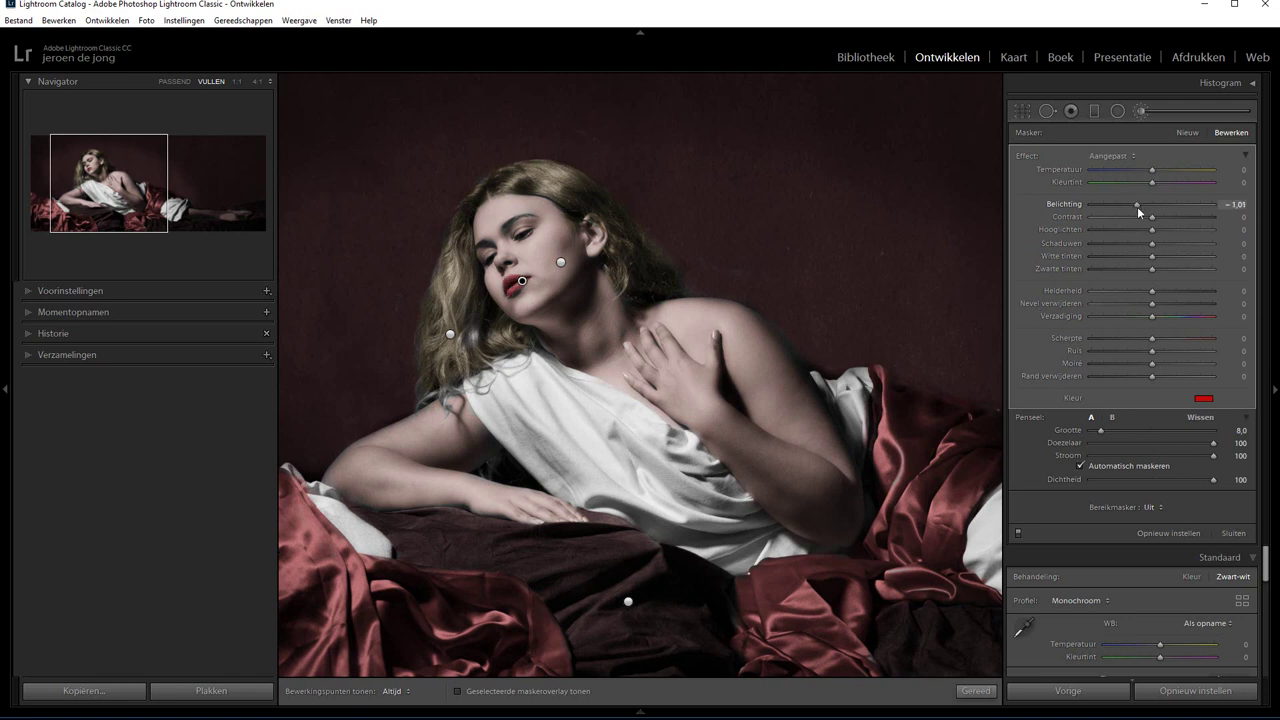
pyautogui.click(1204, 398)
pyautogui.moveTo(1126, 476)
pyautogui.mouseDown()
pyautogui.moveTo(1079, 474)
pyautogui.moveTo(1105, 478)
pyautogui.mouseUp()
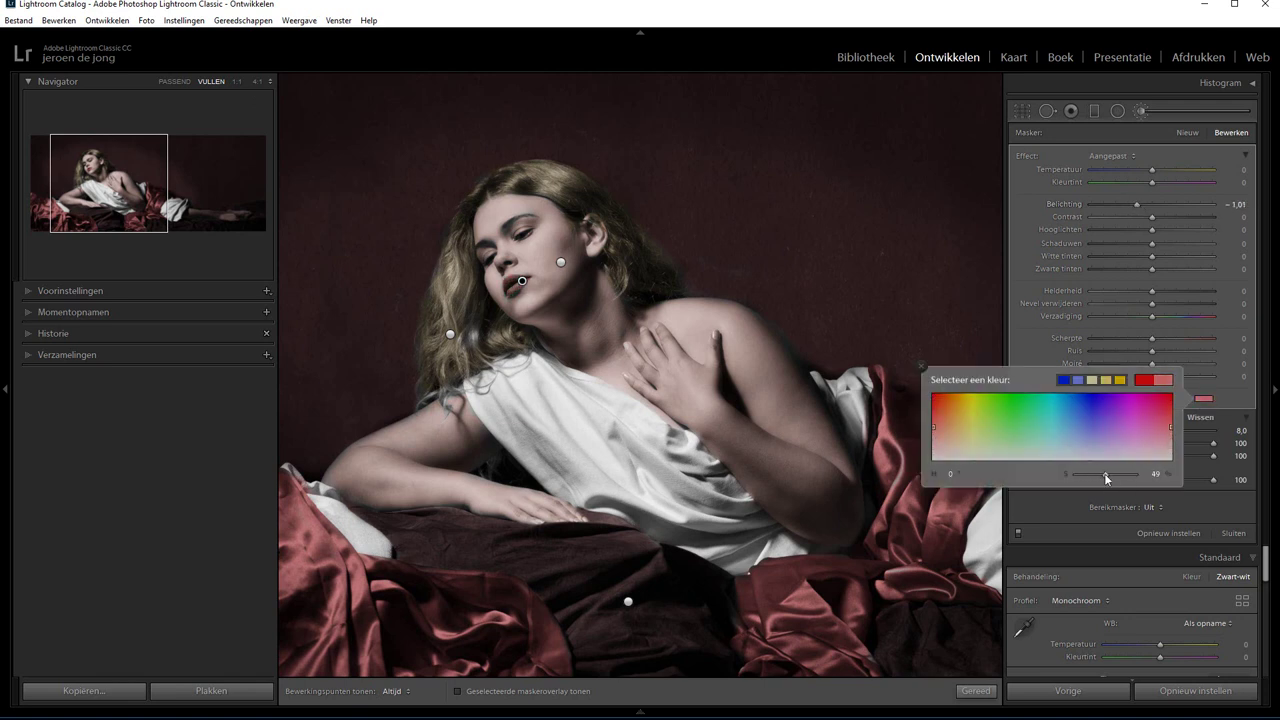
pyautogui.moveTo(1143, 202); pyautogui.dragTo(1145, 204)
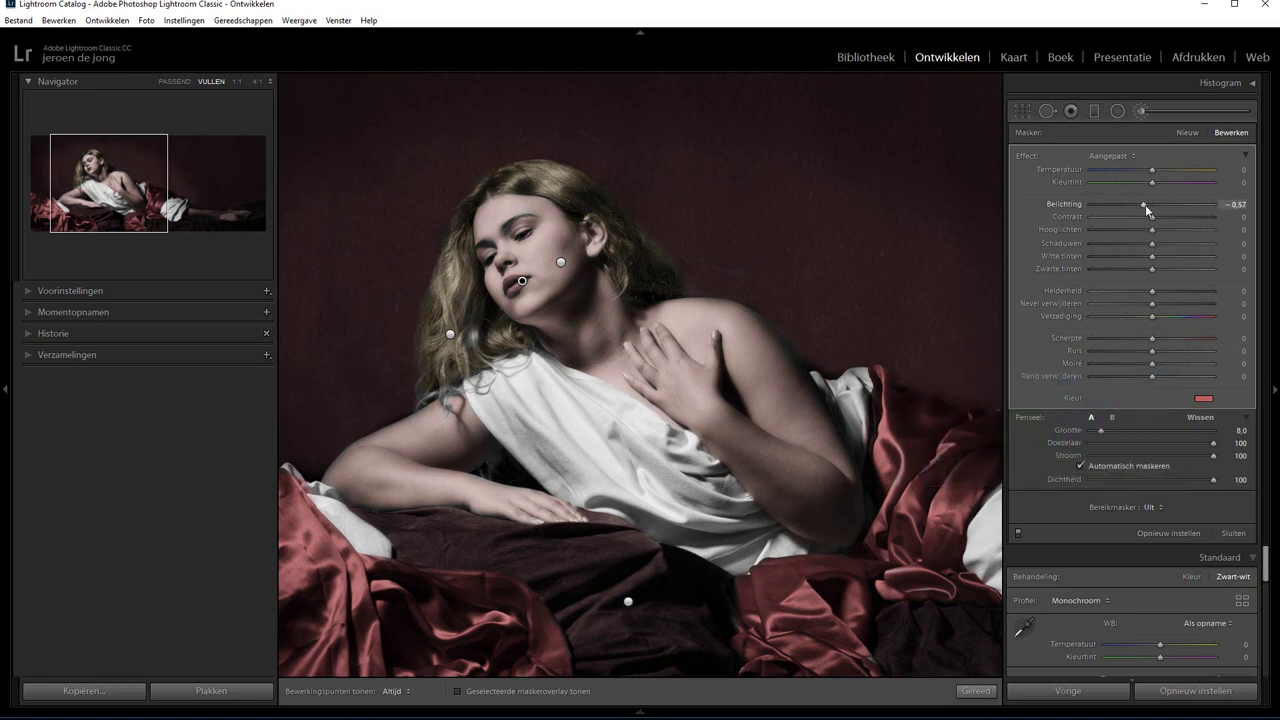
pyautogui.moveTo(1147, 205); pyautogui.dragTo(1150, 205)
# Step: Select the hair's mask, shift its colour to a less saturated, warmer blonde, and finish the brush editing
pyautogui.click(451, 335)
pyautogui.click(1202, 400)
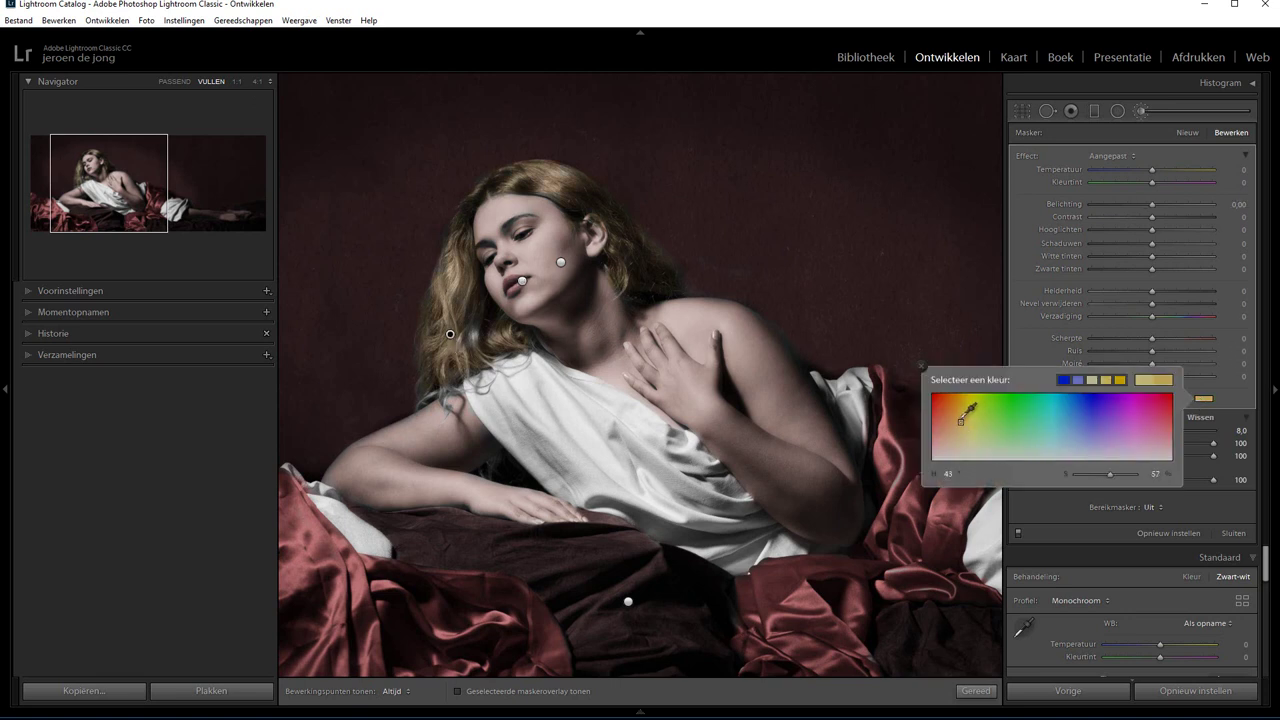
pyautogui.moveTo(1109, 474); pyautogui.dragTo(1094, 474)
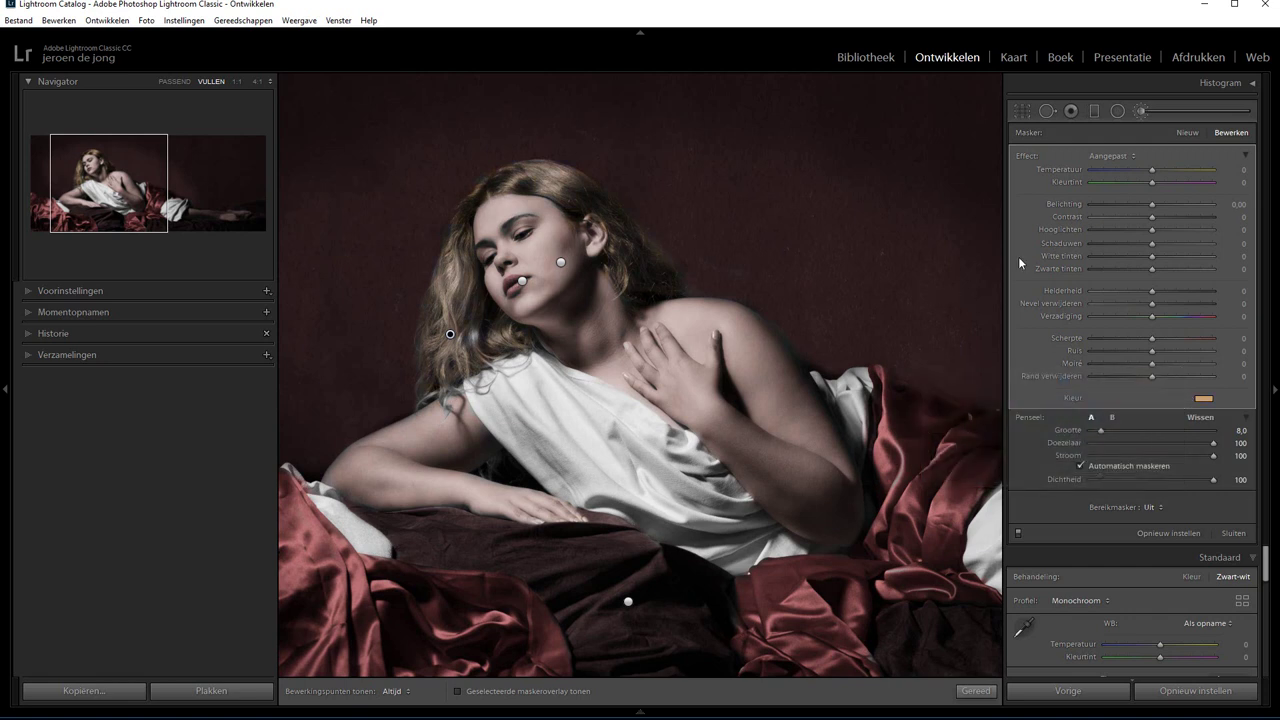
pyautogui.click(974, 691)
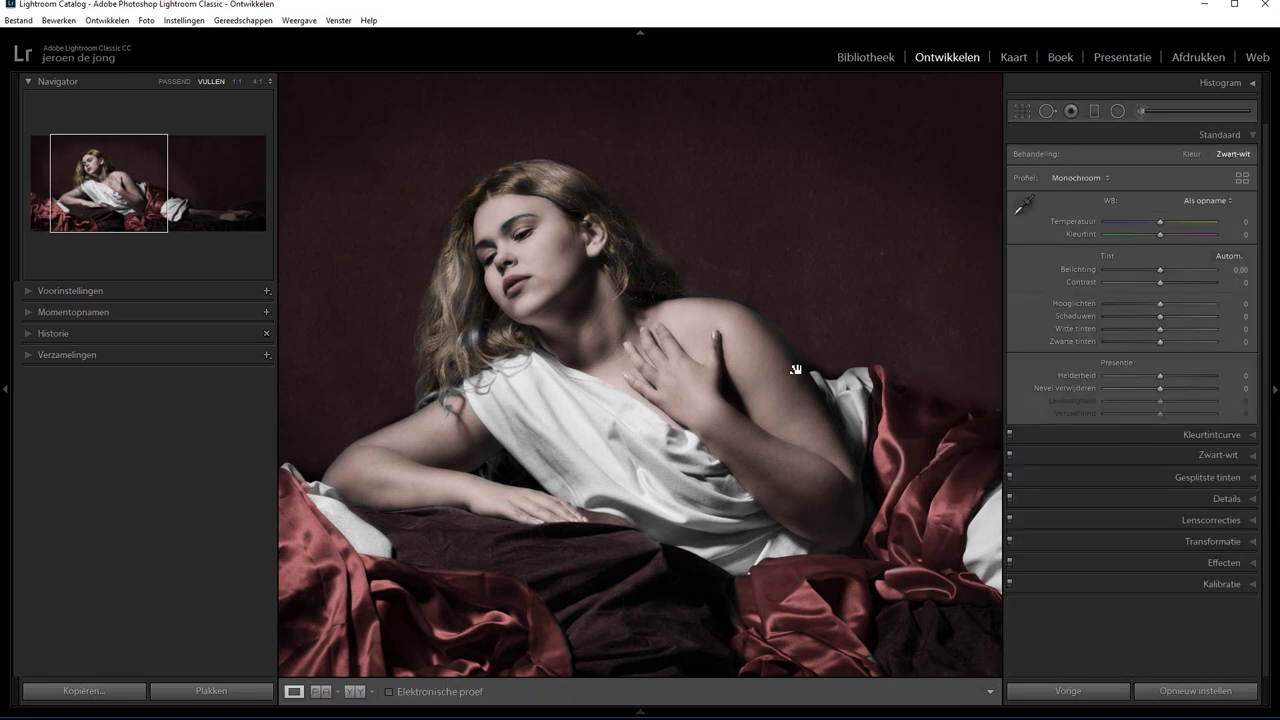
pyautogui.click(184, 82)
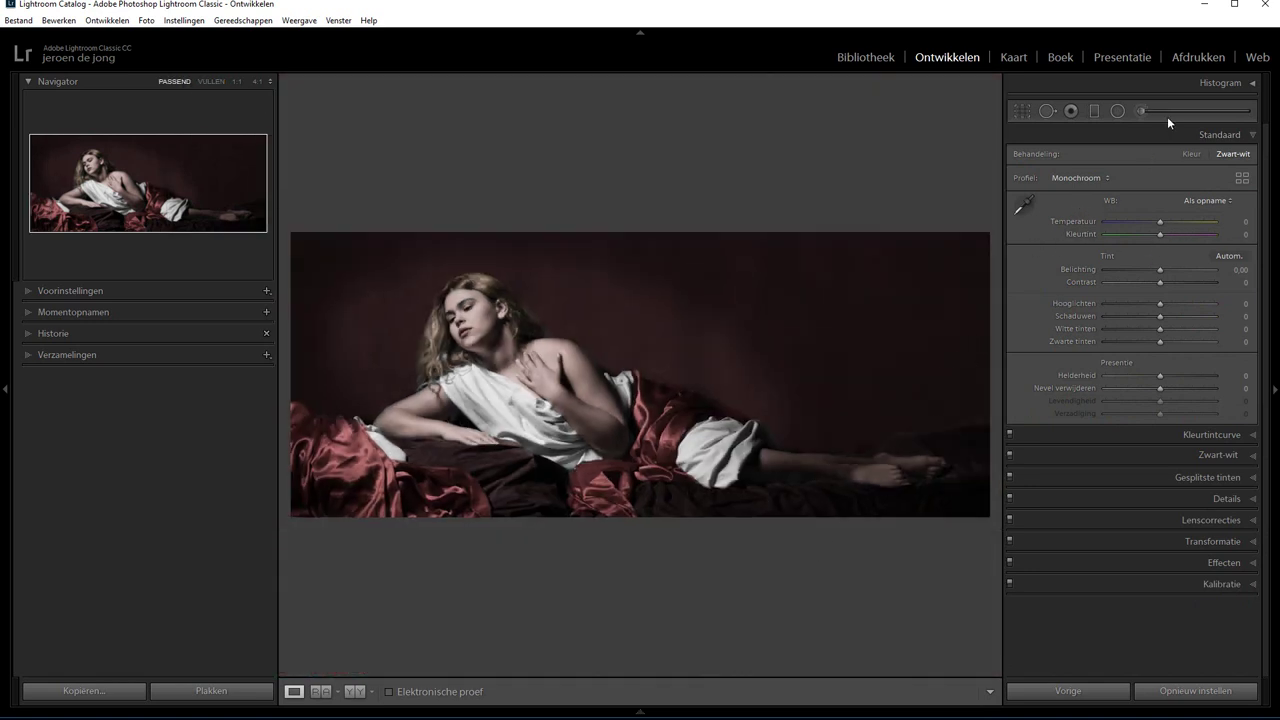
# Step: Reopen the backdrop's brush adjustment, reduce its red to saturation 30, and set exposure to −0,22 and shadows to 70
pyautogui.press('k')
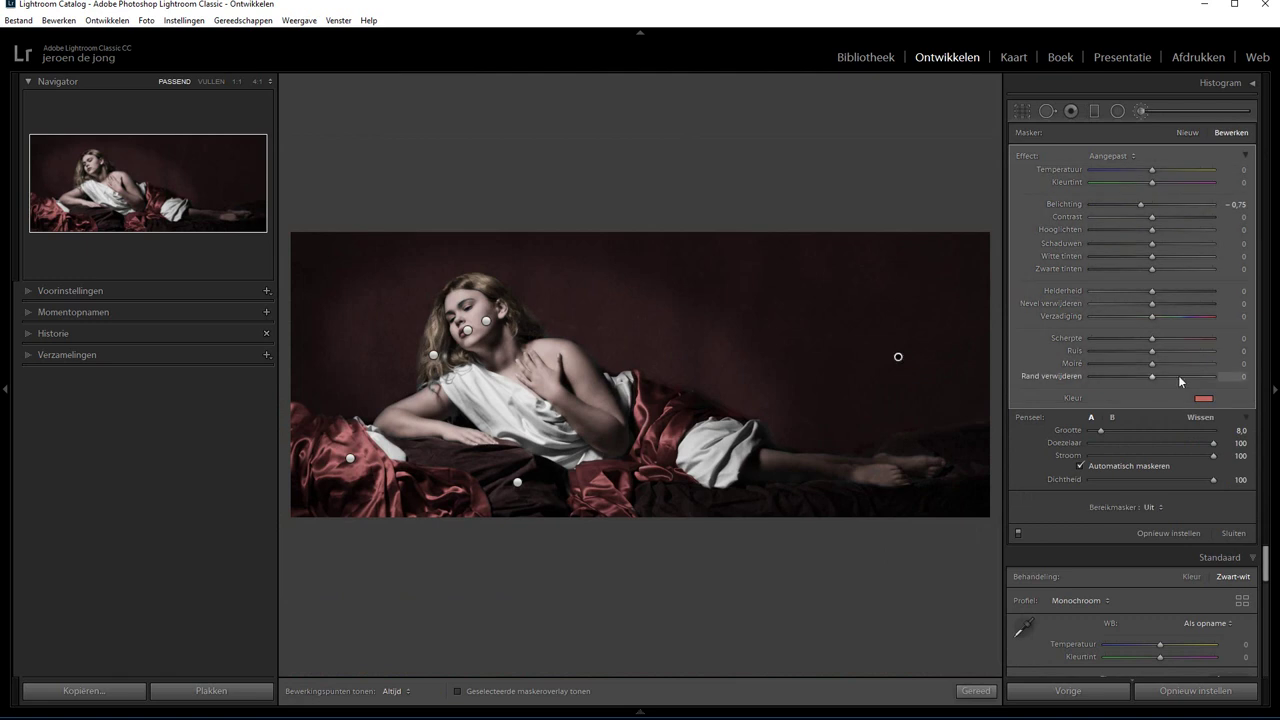
pyautogui.click(1204, 398)
pyautogui.moveTo(1089, 472); pyautogui.dragTo(1095, 472)
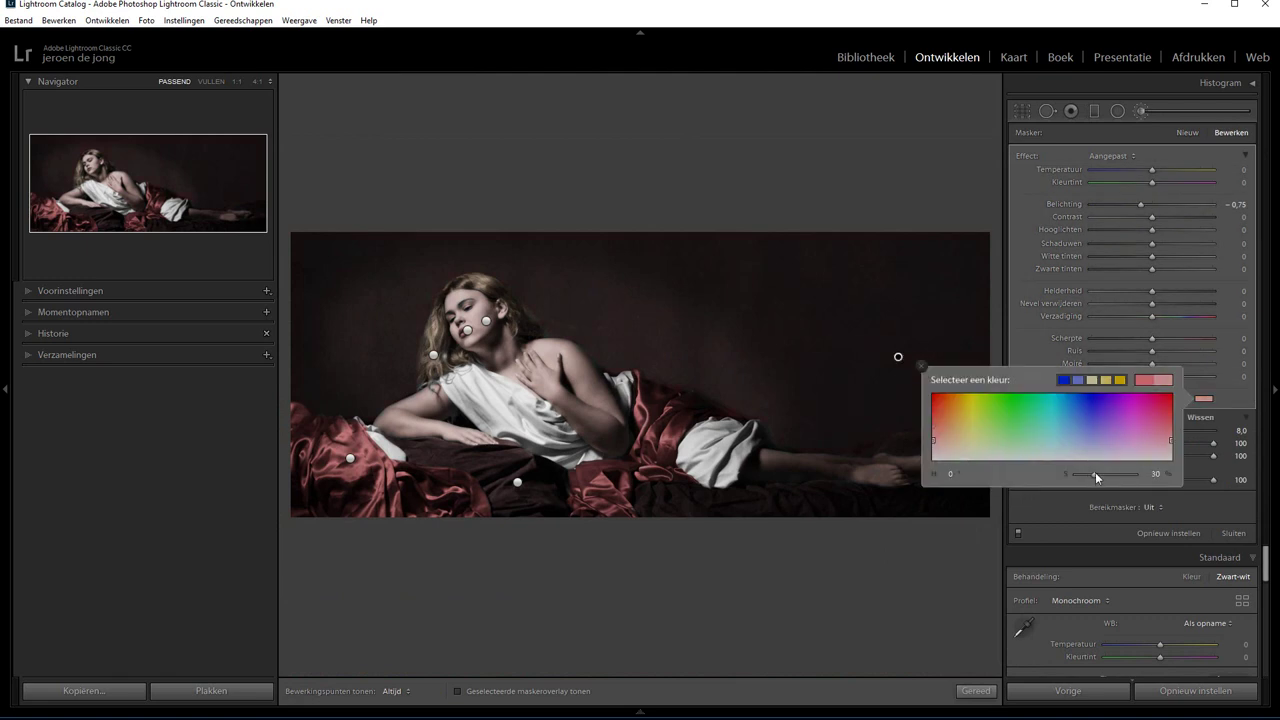
pyautogui.moveTo(1141, 204); pyautogui.dragTo(1193, 245)
# Step: Change the backdrop's colour to a weakly saturated warm brown with hue 16 and close the adjustment brush
pyautogui.click(1204, 398)
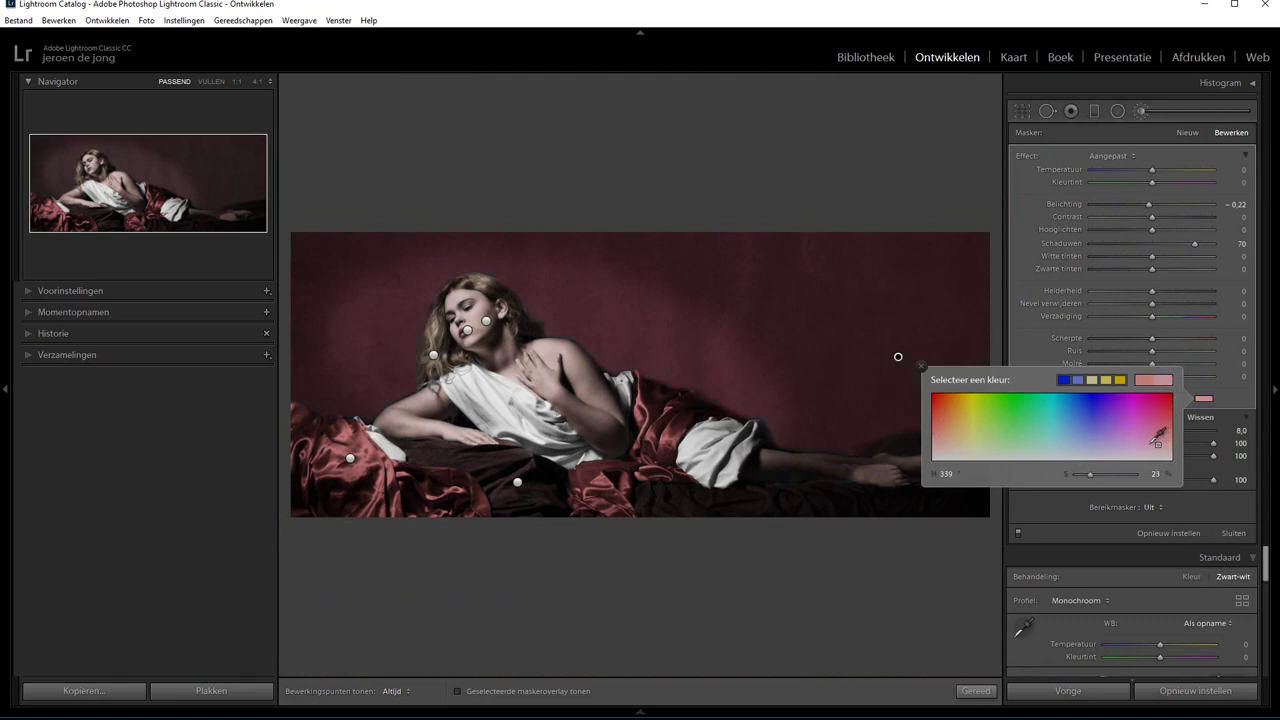
pyautogui.moveTo(1156, 437); pyautogui.dragTo(943, 405)
pyautogui.moveTo(1120, 474); pyautogui.dragTo(1085, 474)
pyautogui.click(921, 366)
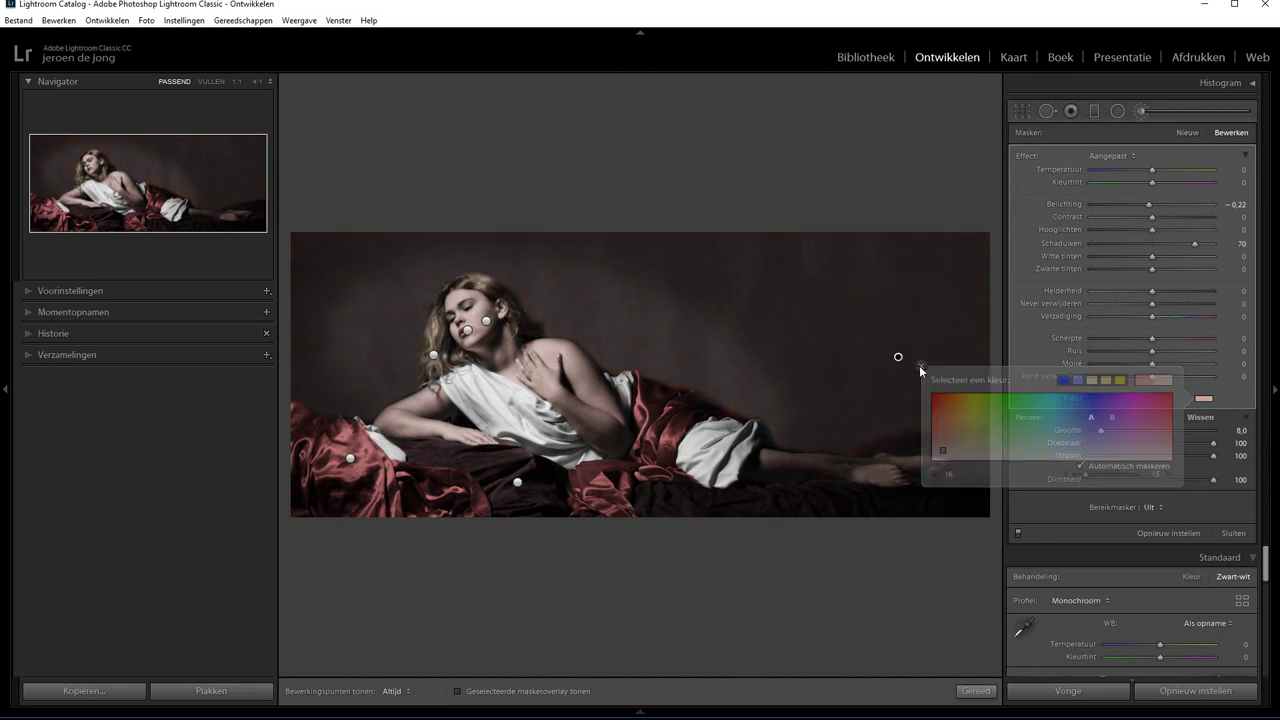
pyautogui.press('k')
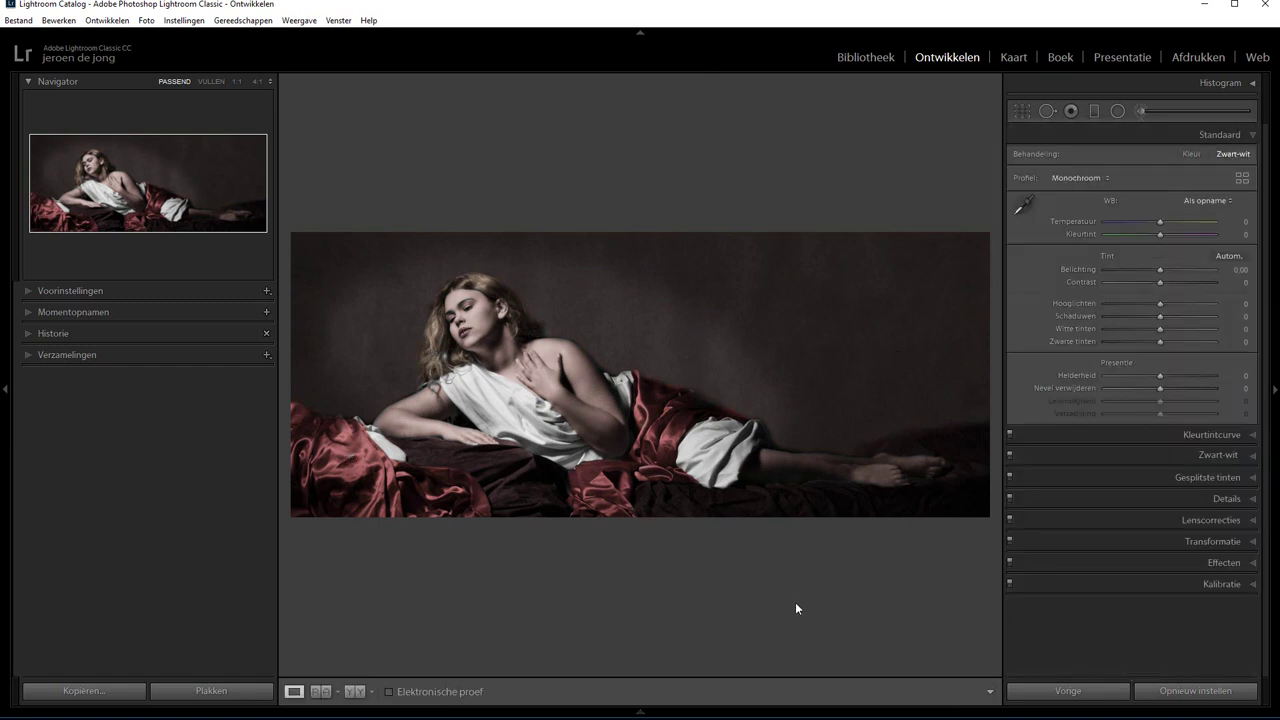